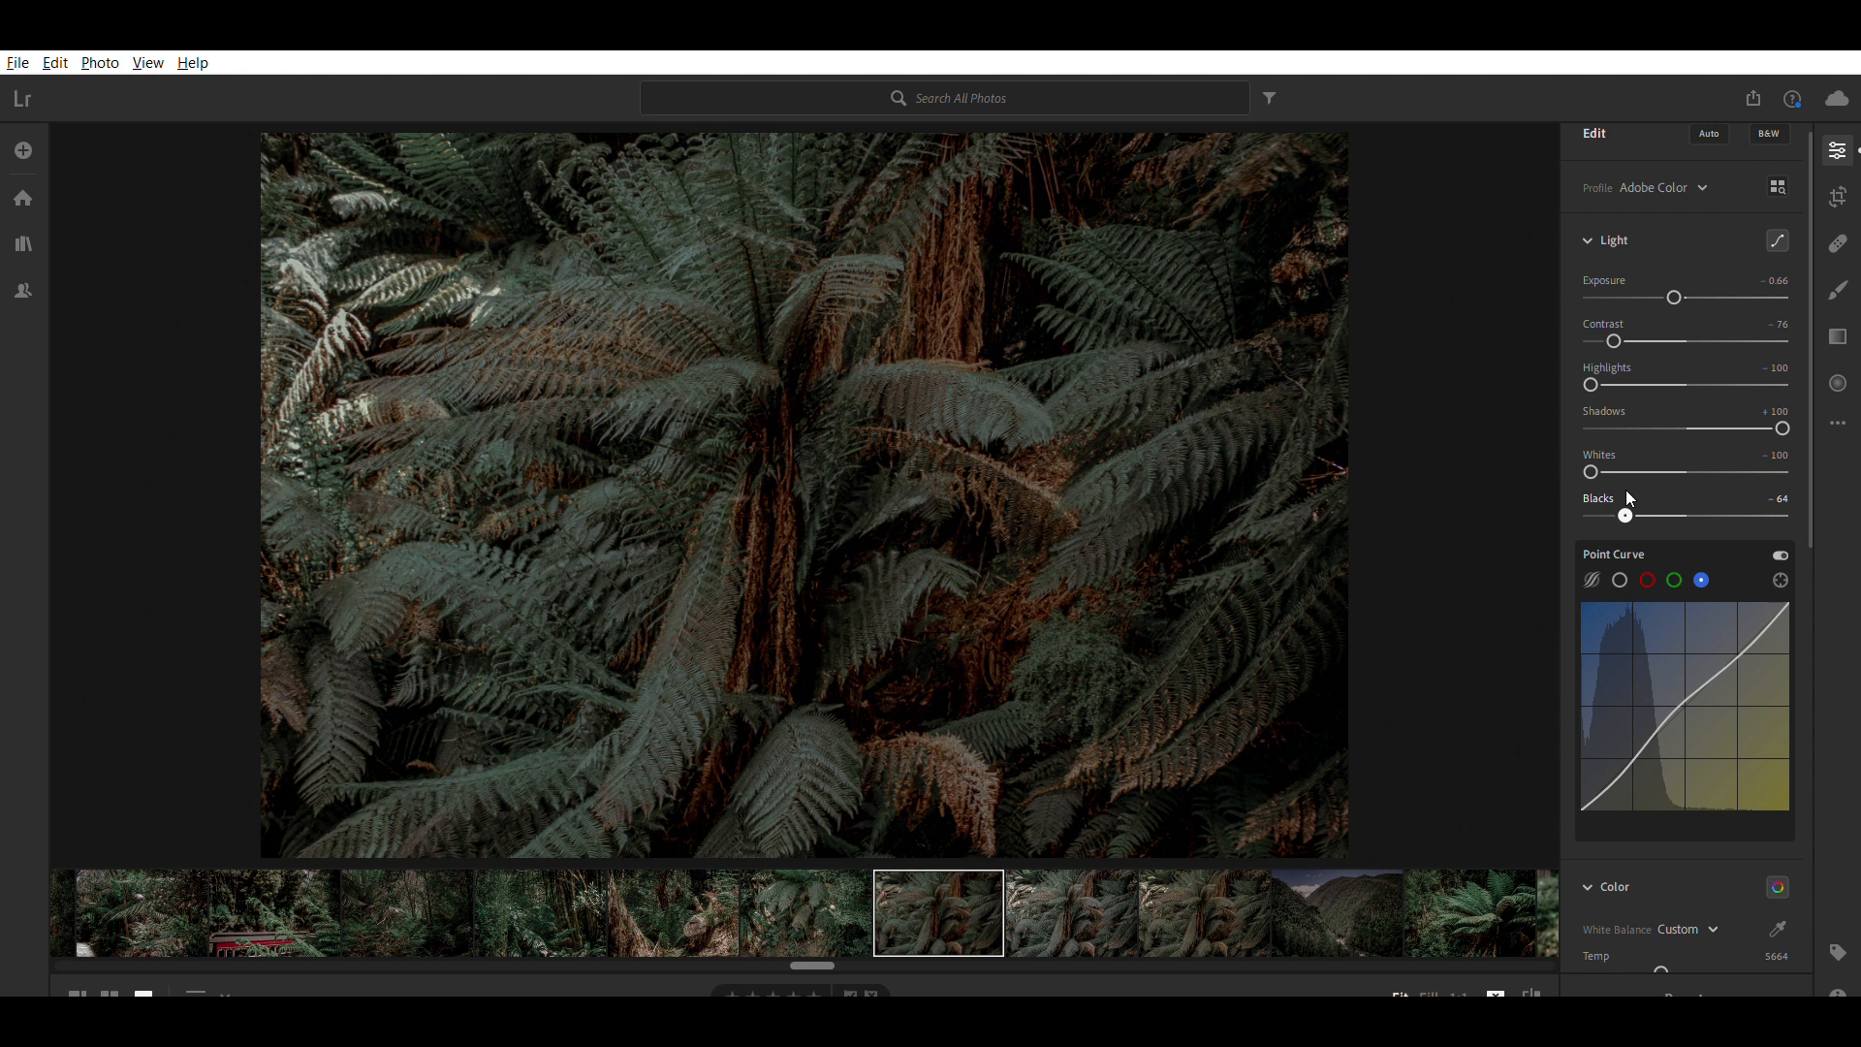
{"action": "left_click_drag", "start_coordinate": [1633, 492], "coordinate": [1639, 495]}
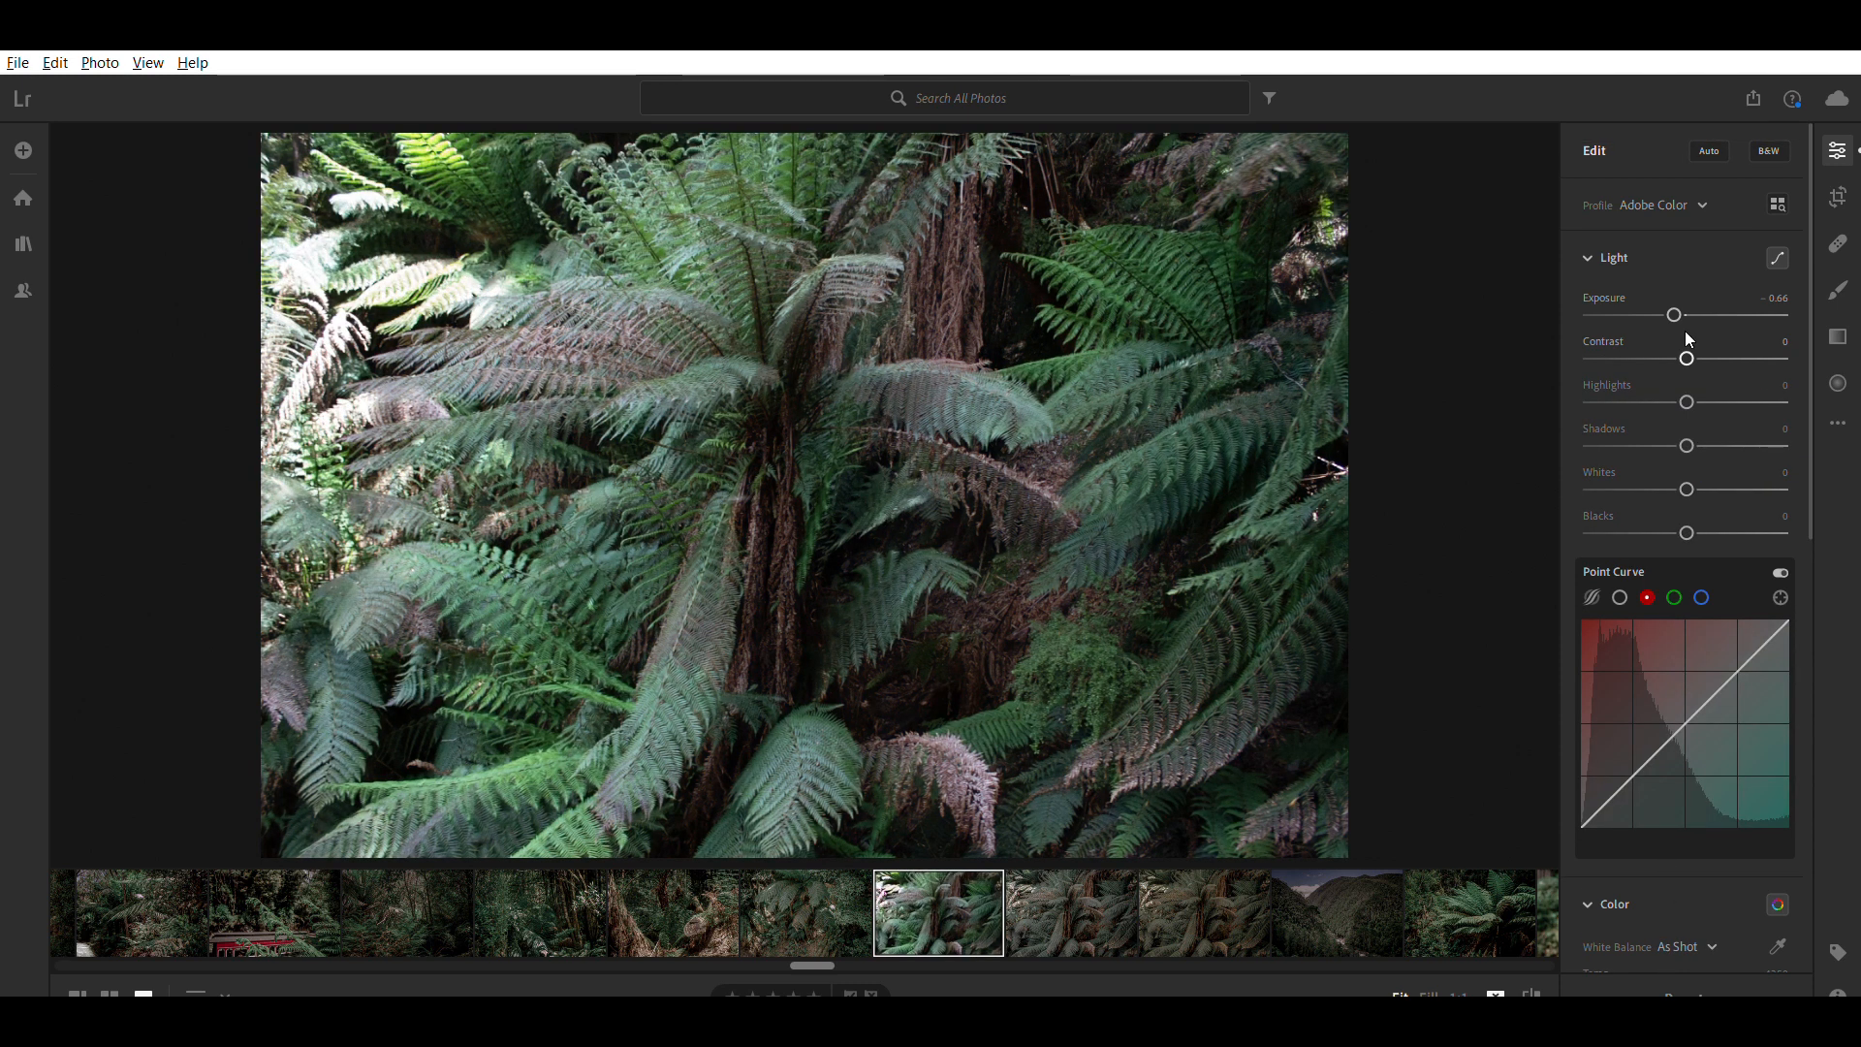
- Set the fern photo's Contrast to -76, Highlights to -100, Shadows to +100, Whites to -74 and Blacks to -53
{"action": "left_click_drag", "start_coordinate": [1685, 334], "coordinate": [1440, 380]}
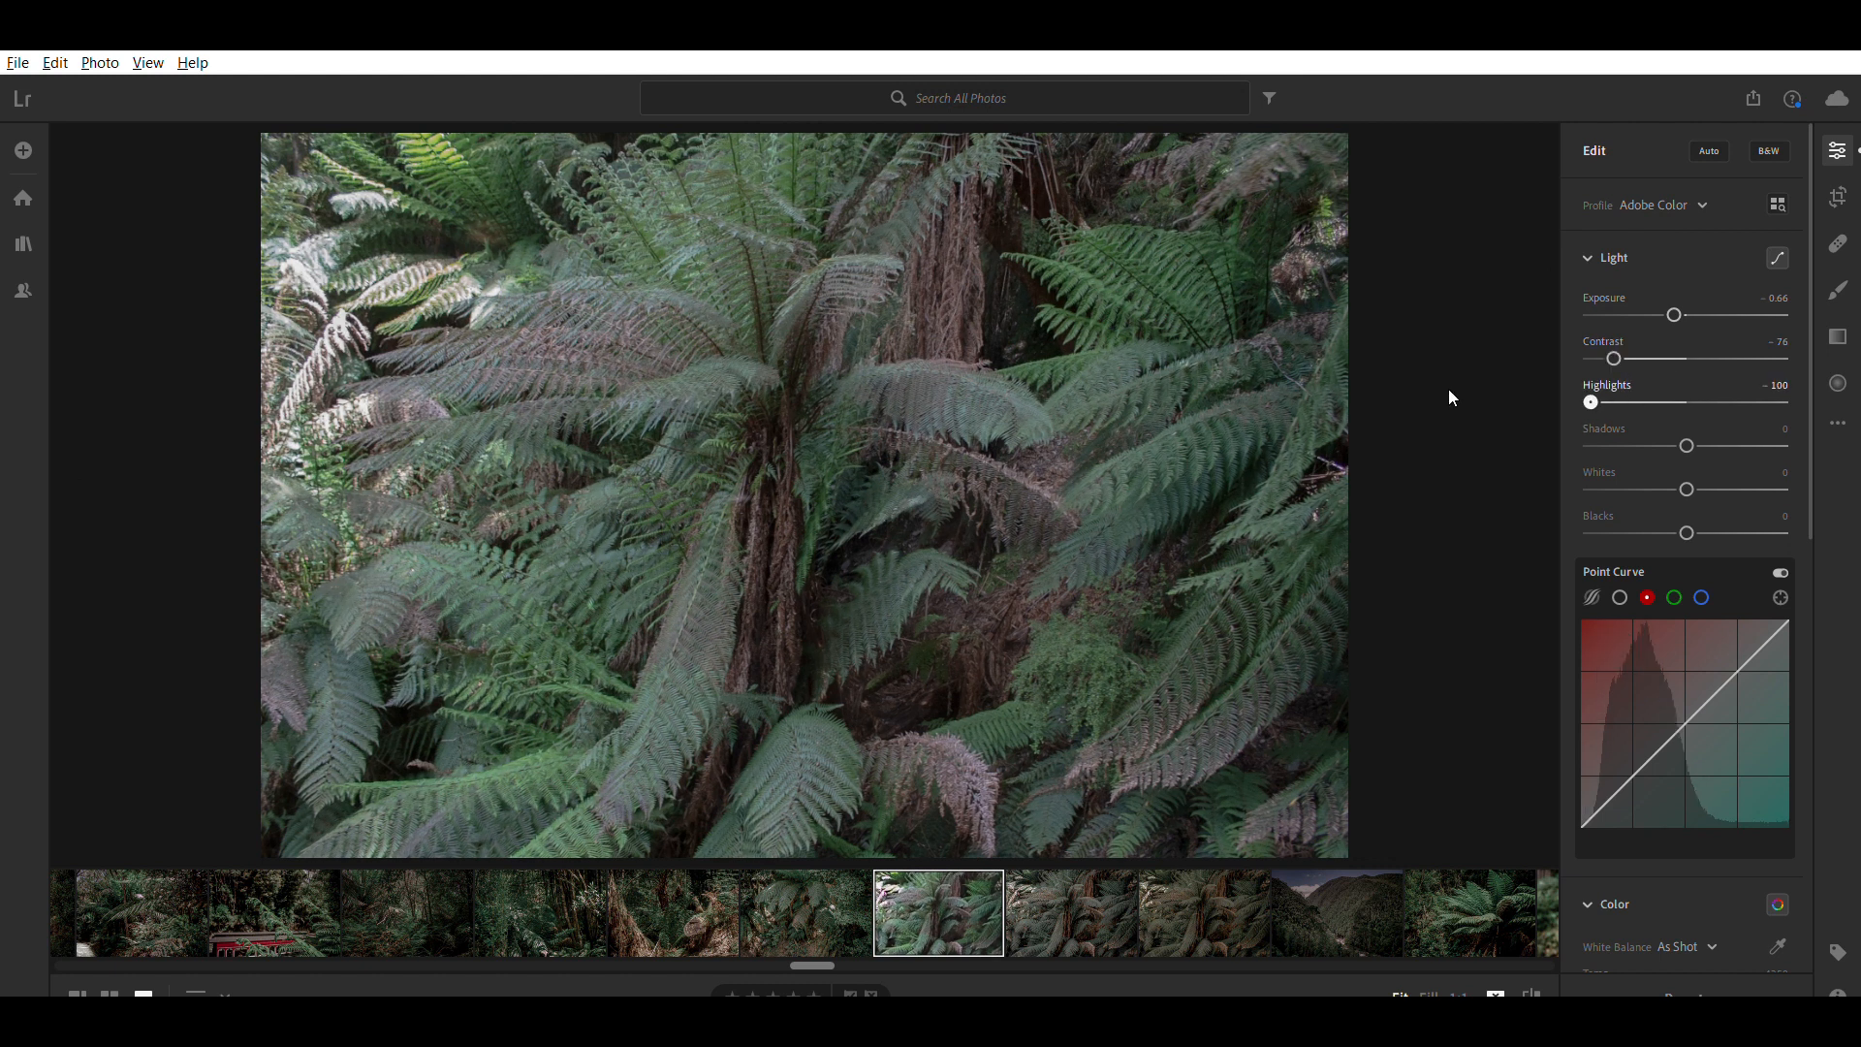
{"action": "left_click_drag", "start_coordinate": [1690, 438], "coordinate": [1798, 426]}
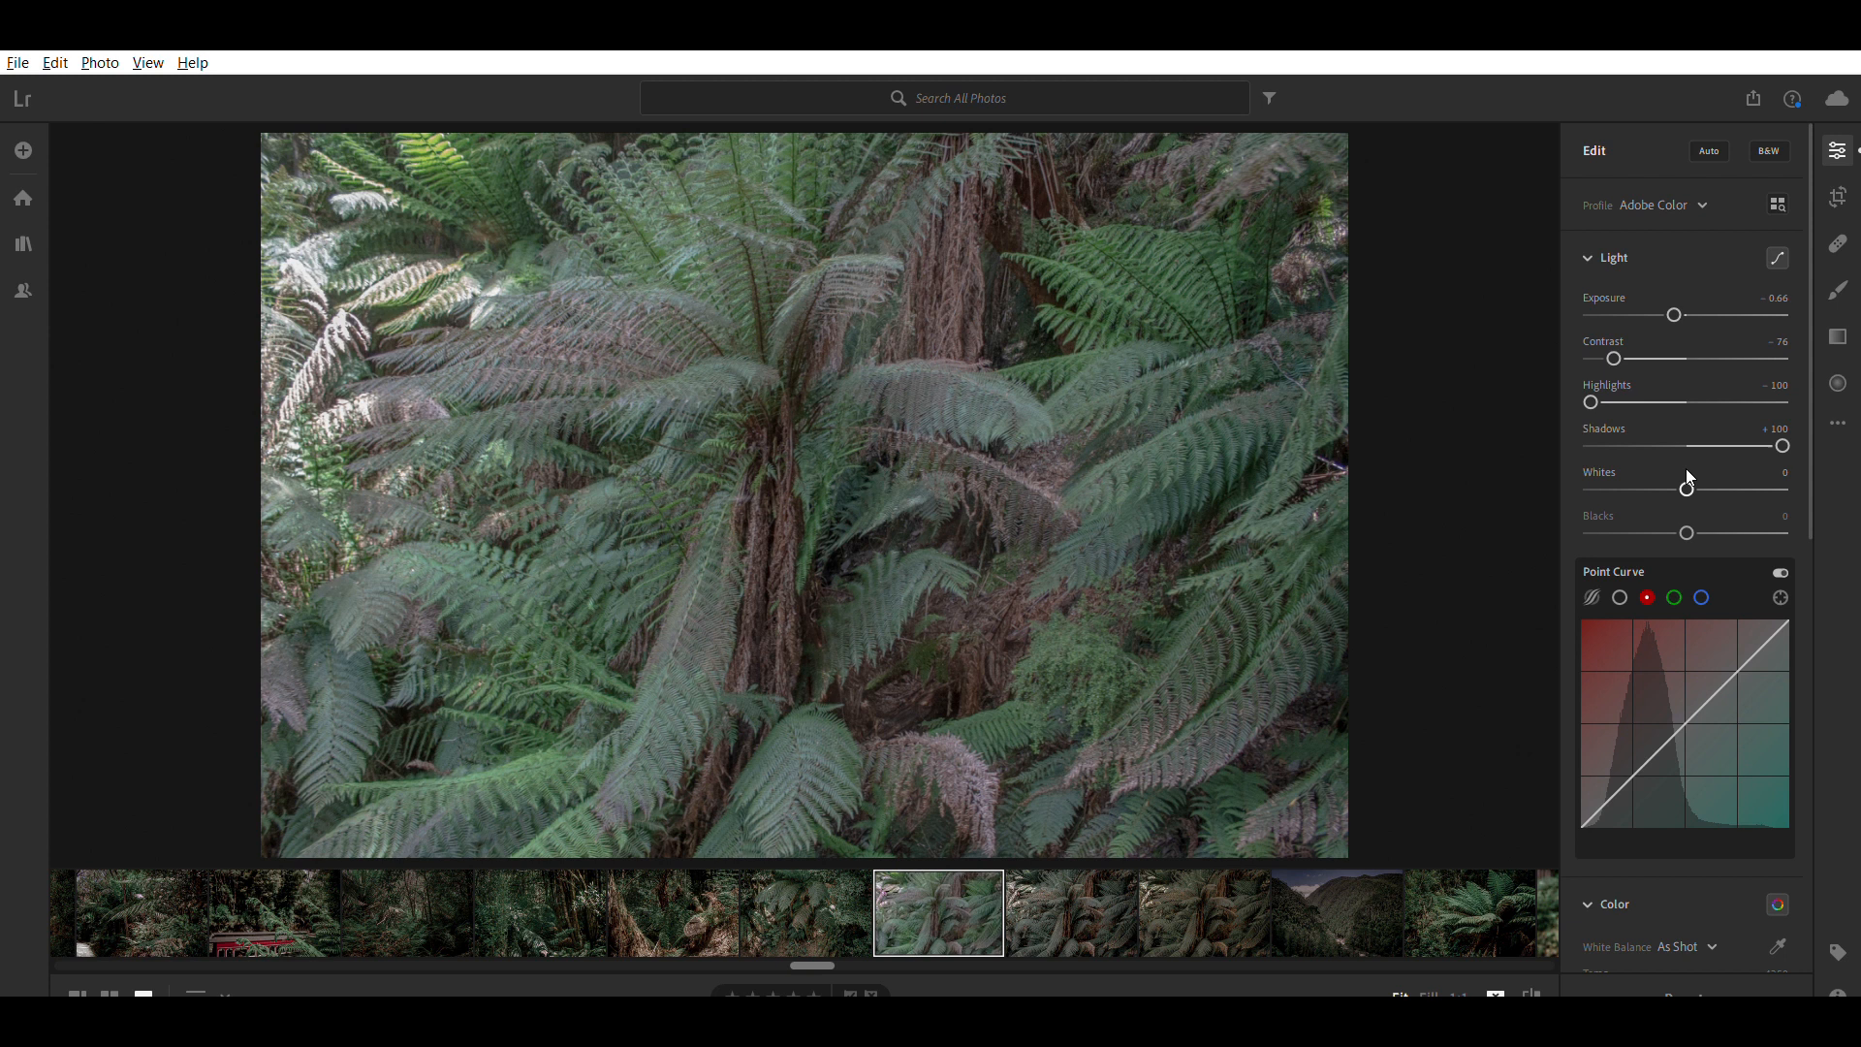
{"action": "left_click_drag", "start_coordinate": [1684, 487], "coordinate": [1609, 489]}
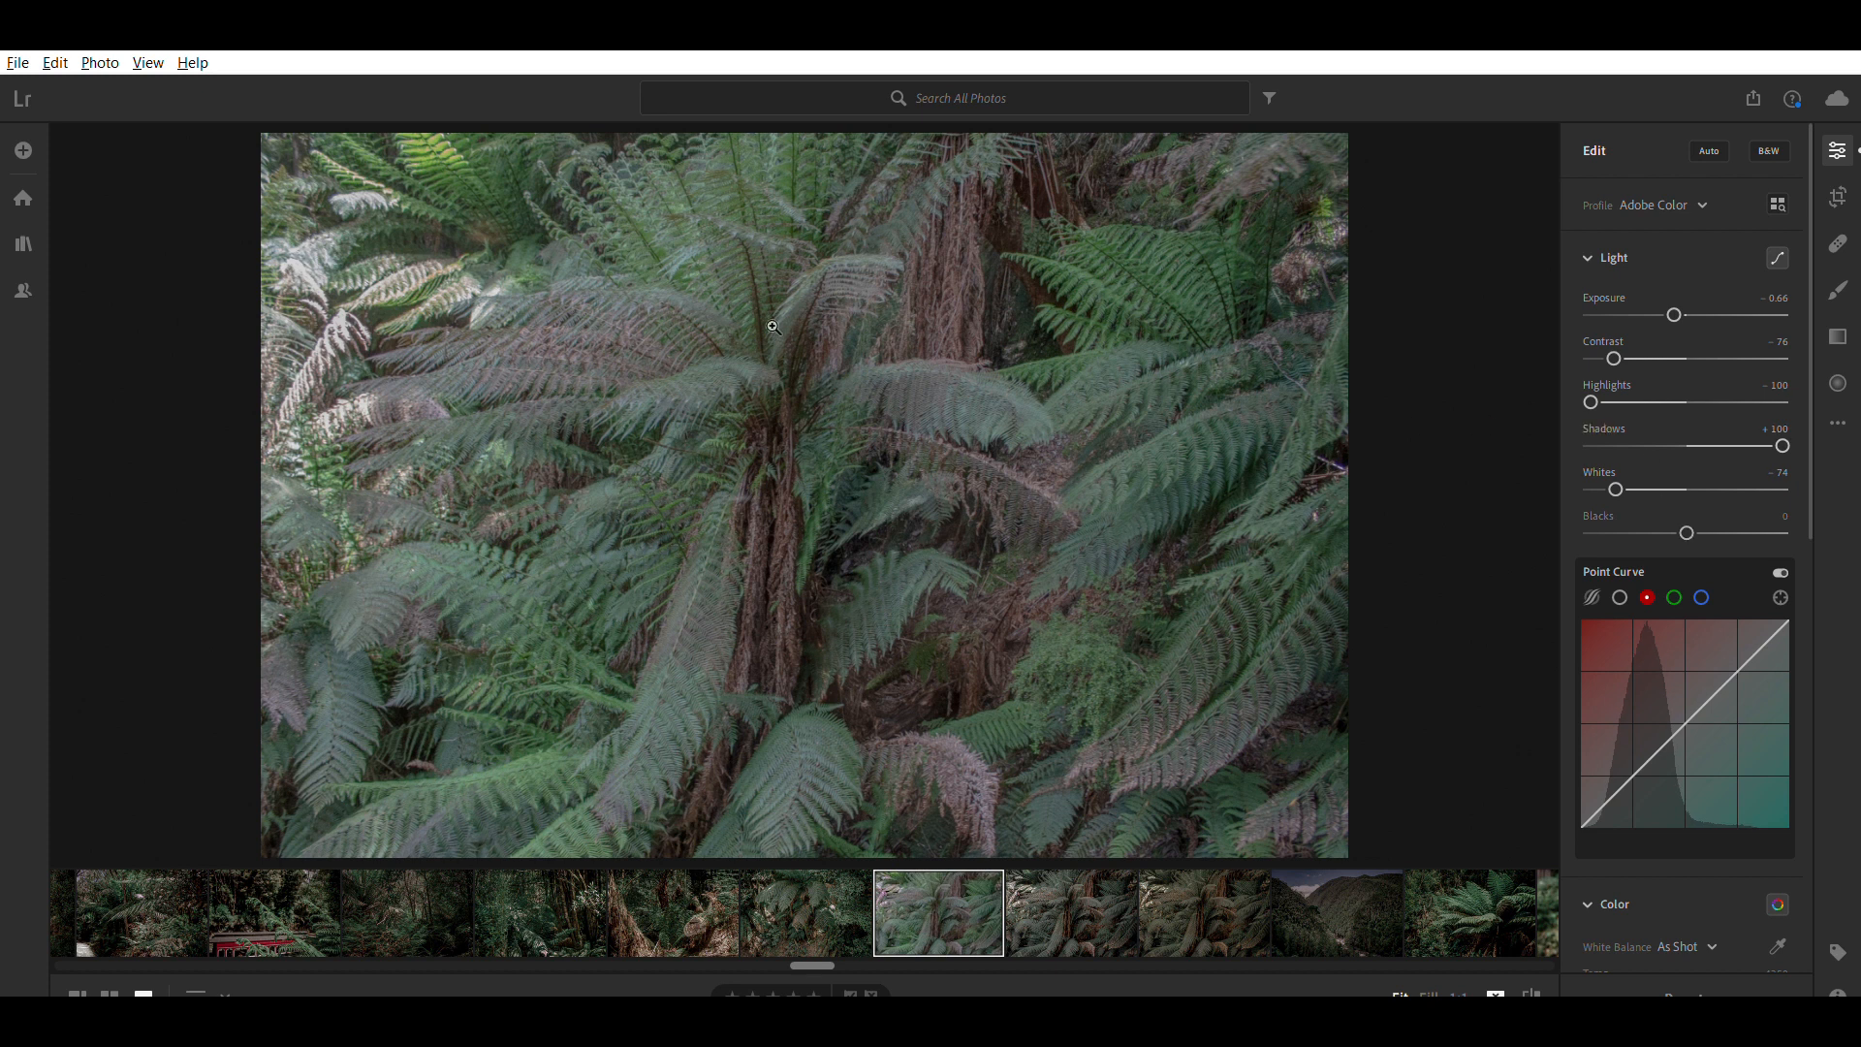
{"action": "left_click_drag", "start_coordinate": [1687, 529], "coordinate": [1644, 528]}
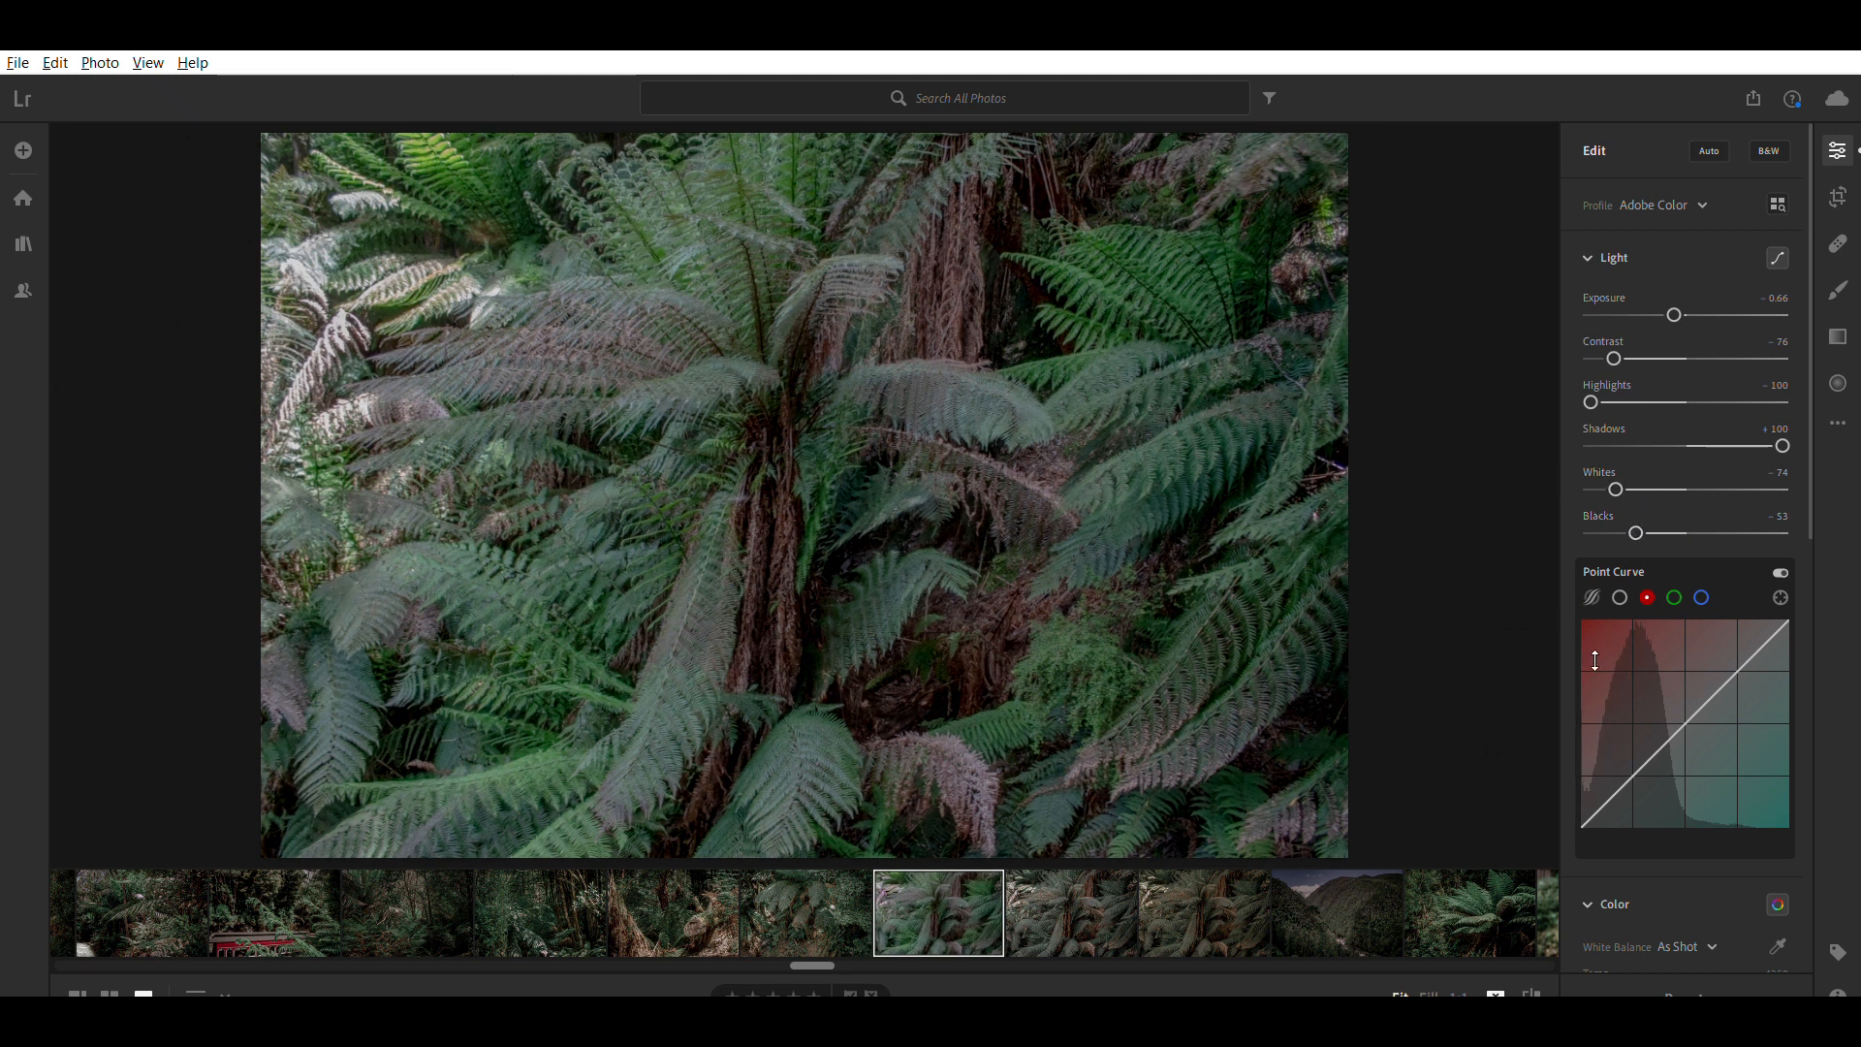
- Warm and mute the photo with Temp 5664, Tint -5, Vibrance +19 and Saturation -30
{"action": "scroll", "coordinate": [1745, 553], "scroll_direction": "down", "scroll_amount": 3}
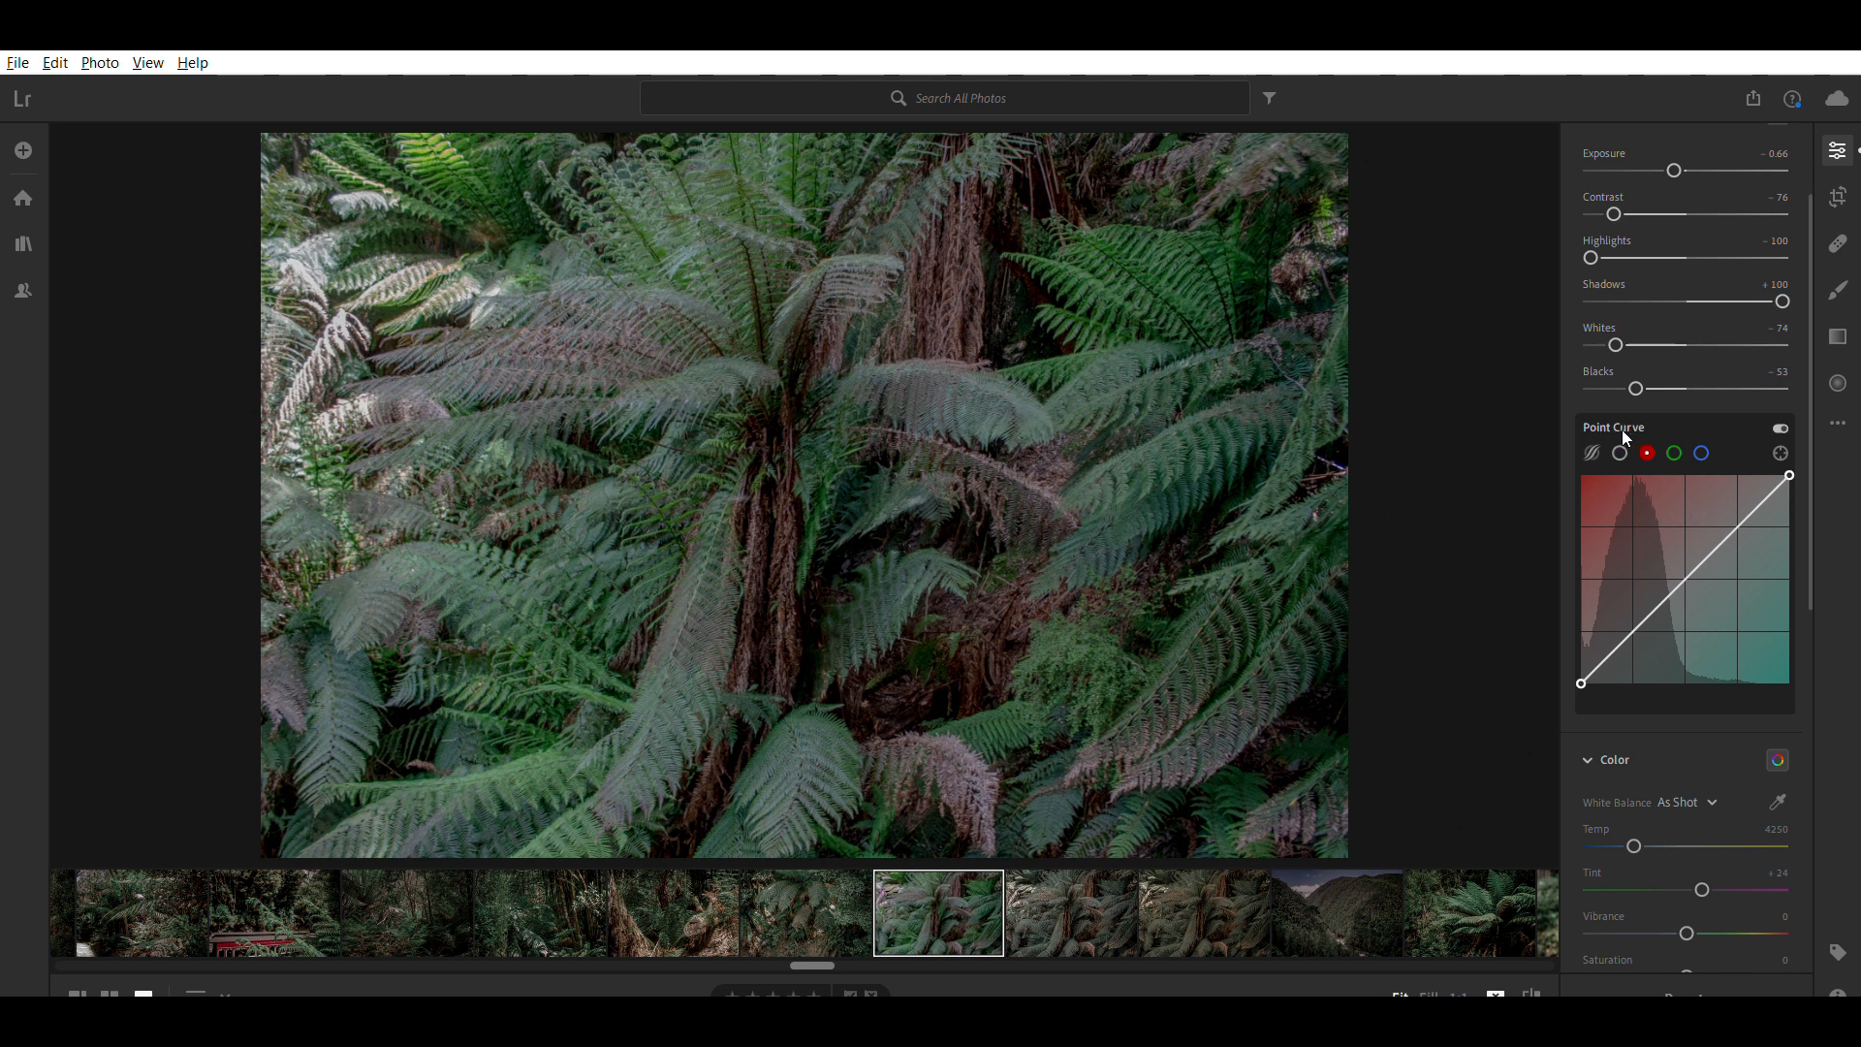
{"action": "scroll", "coordinate": [1752, 475], "scroll_direction": "down", "scroll_amount": 5}
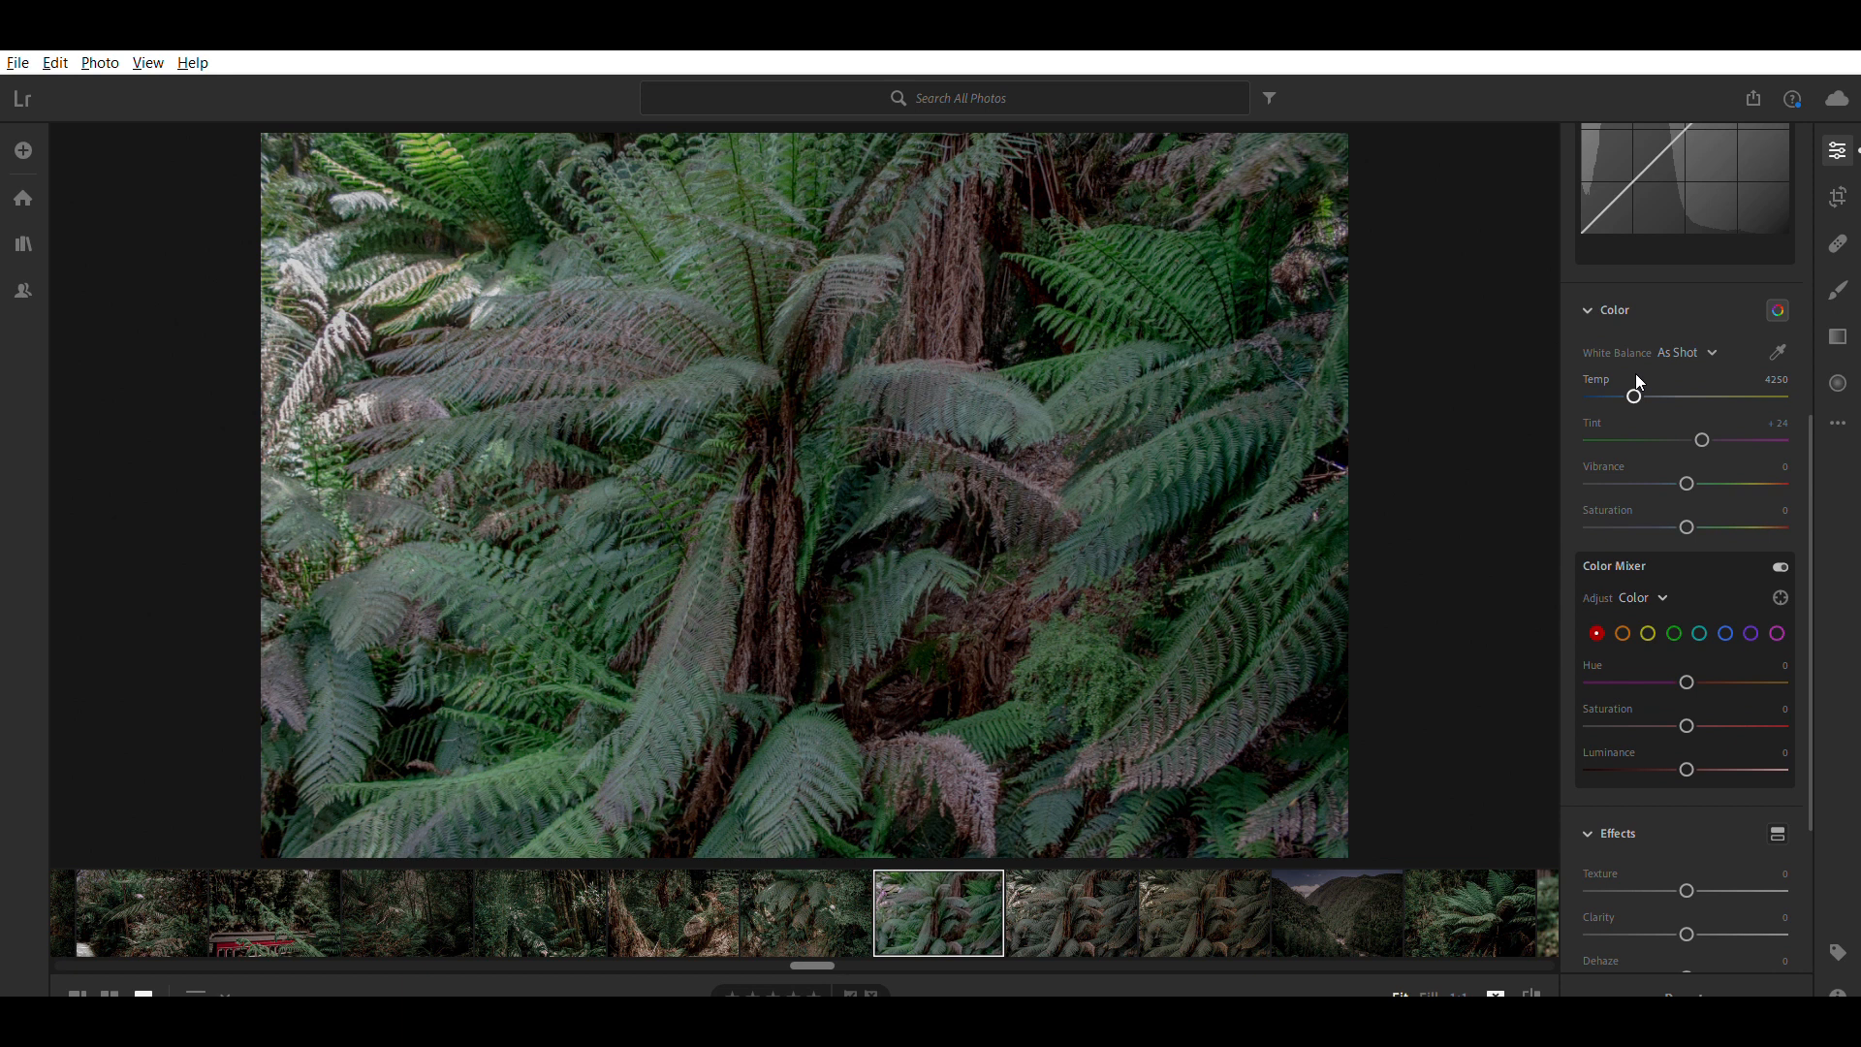
{"action": "left_click_drag", "start_coordinate": [1636, 375], "coordinate": [1656, 400]}
{"action": "left_click_drag", "start_coordinate": [1663, 419], "coordinate": [1685, 415]}
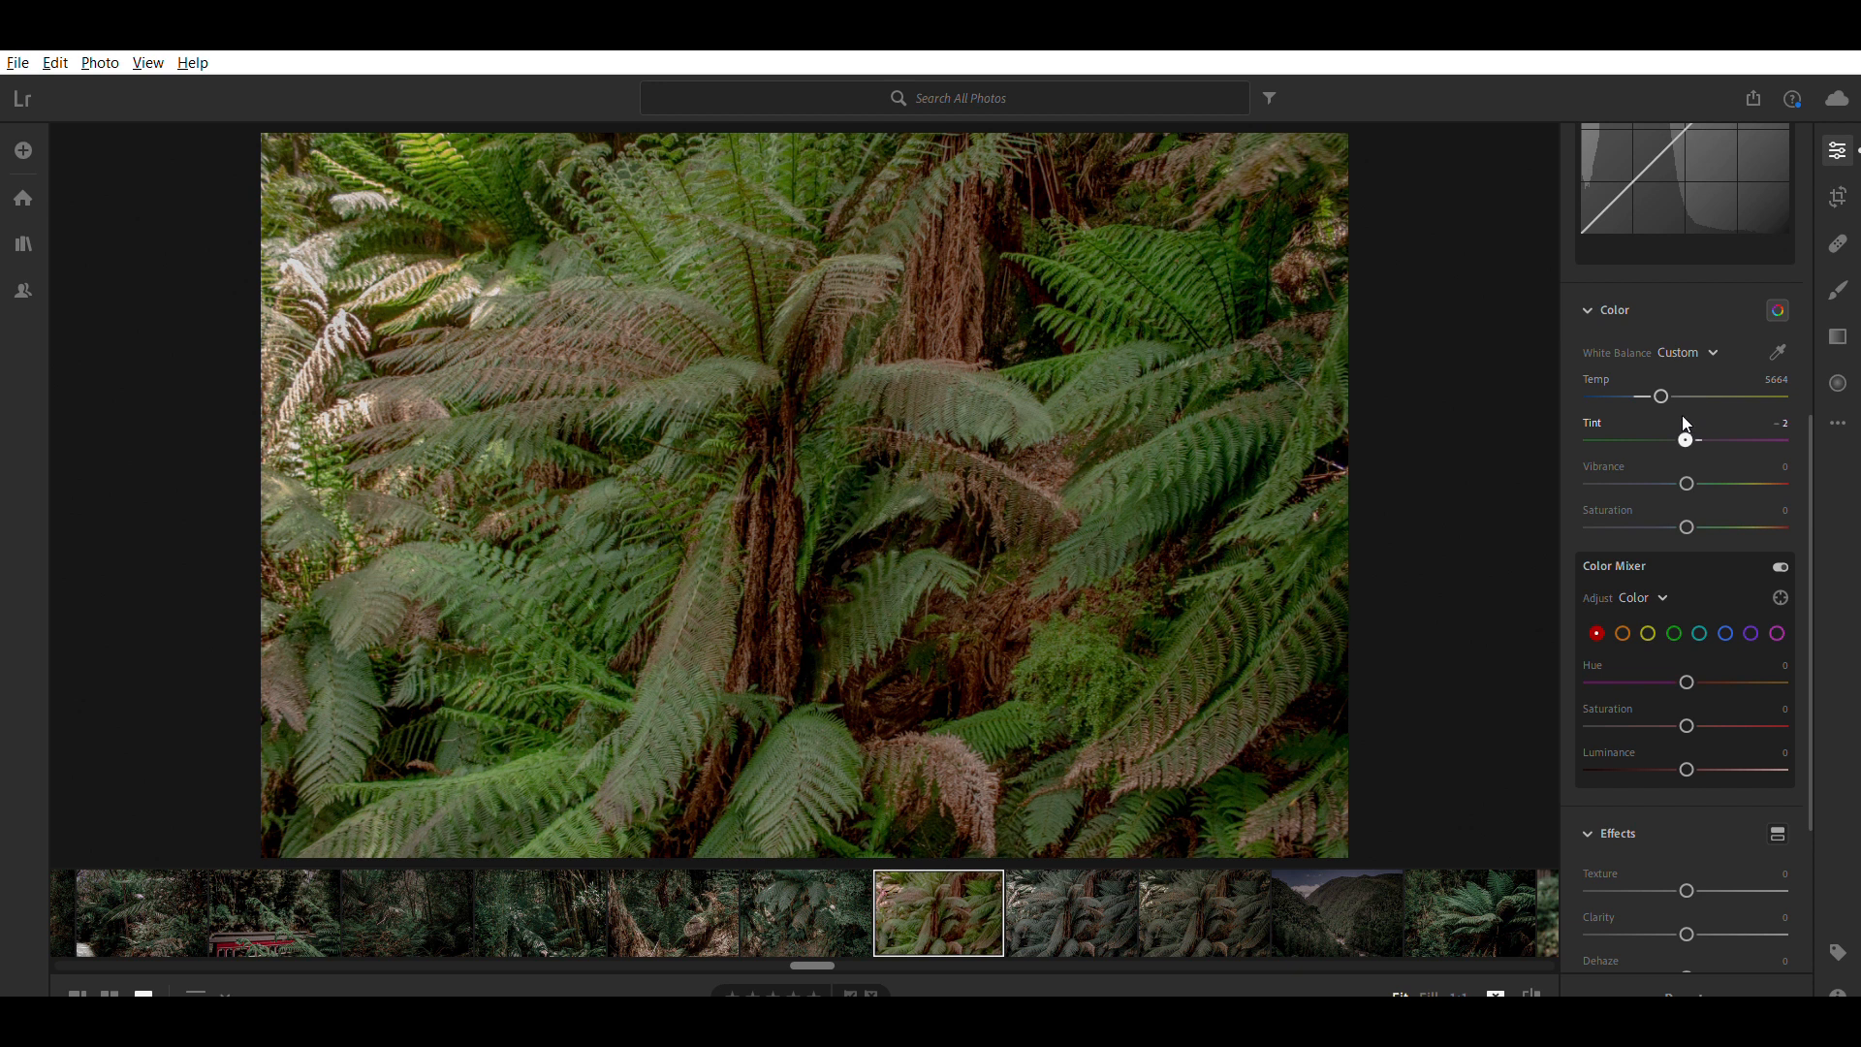
{"action": "left_click_drag", "start_coordinate": [1680, 417], "coordinate": [1702, 466]}
{"action": "left_click_drag", "start_coordinate": [1680, 503], "coordinate": [1671, 505]}
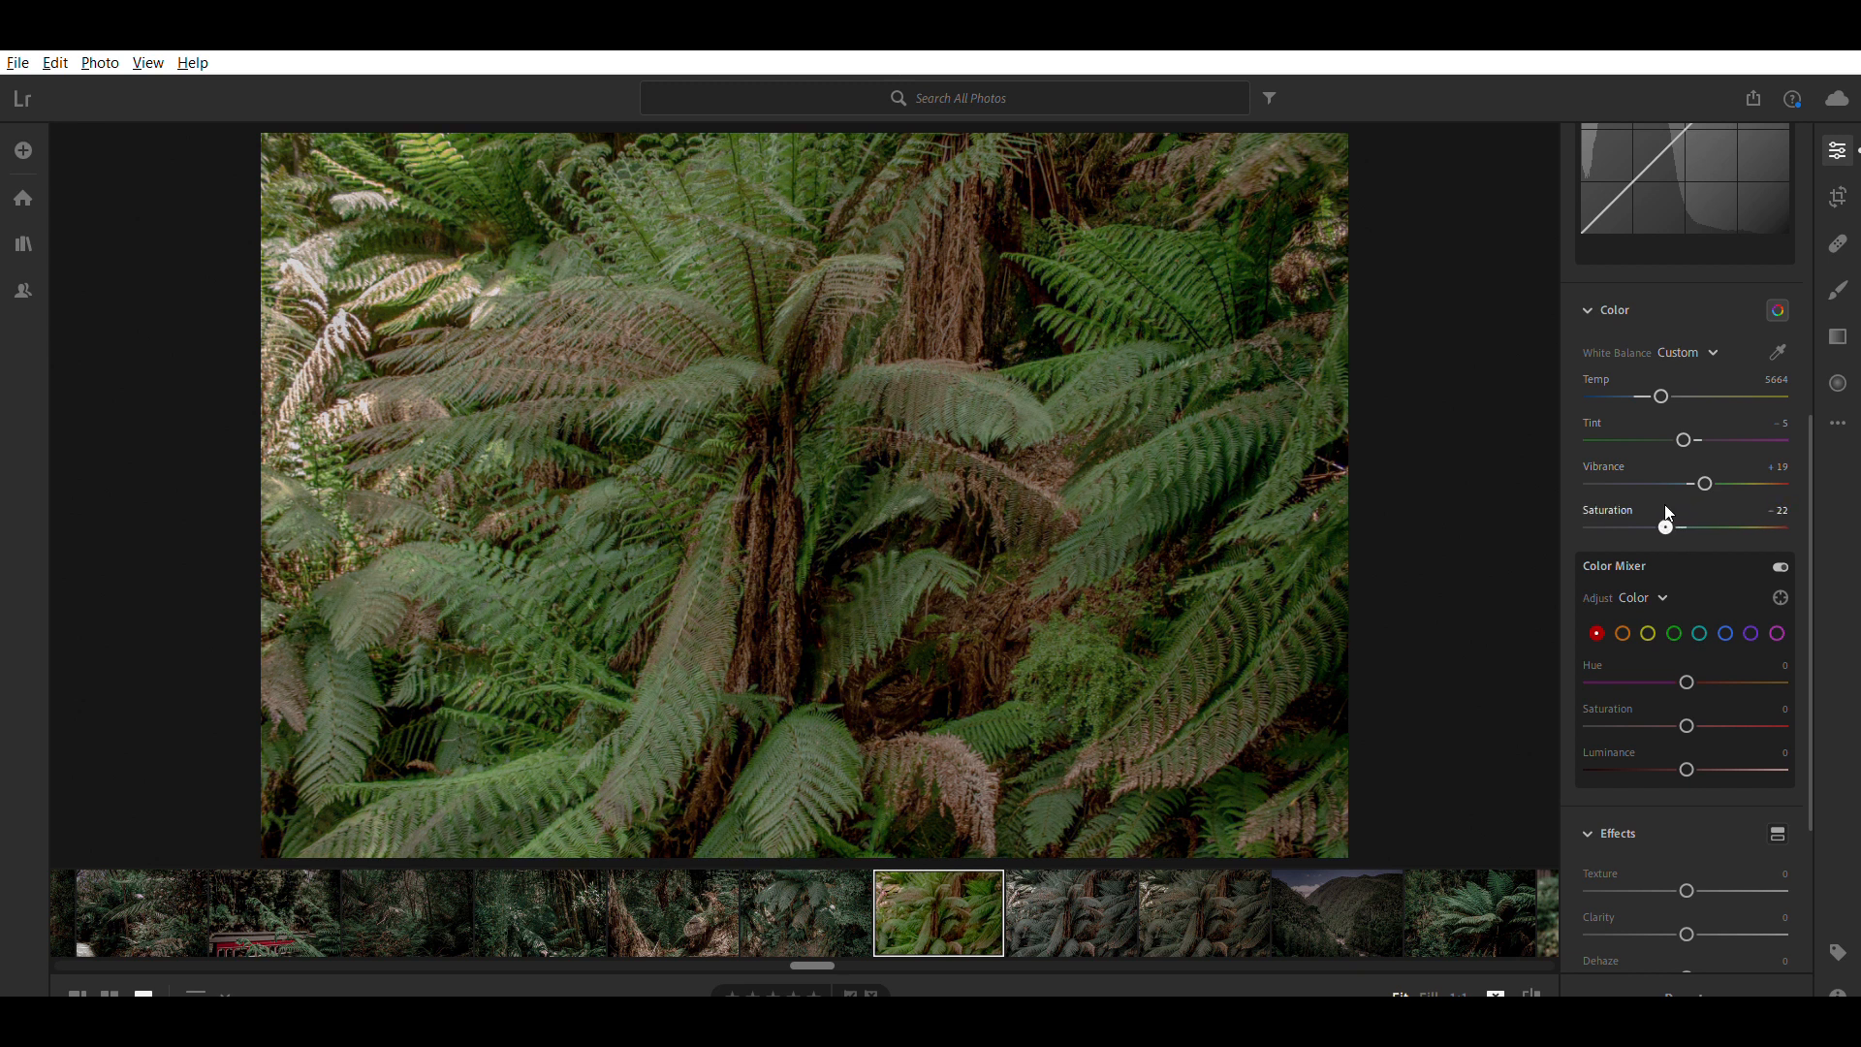
{"action": "left_click_drag", "start_coordinate": [1656, 504], "coordinate": [1658, 506]}
- Apply effects to the photo: Texture +21, Clarity +10, Dehaze +19 and Vignette -14
{"action": "scroll", "coordinate": [1678, 625], "scroll_direction": "down", "scroll_amount": 3}
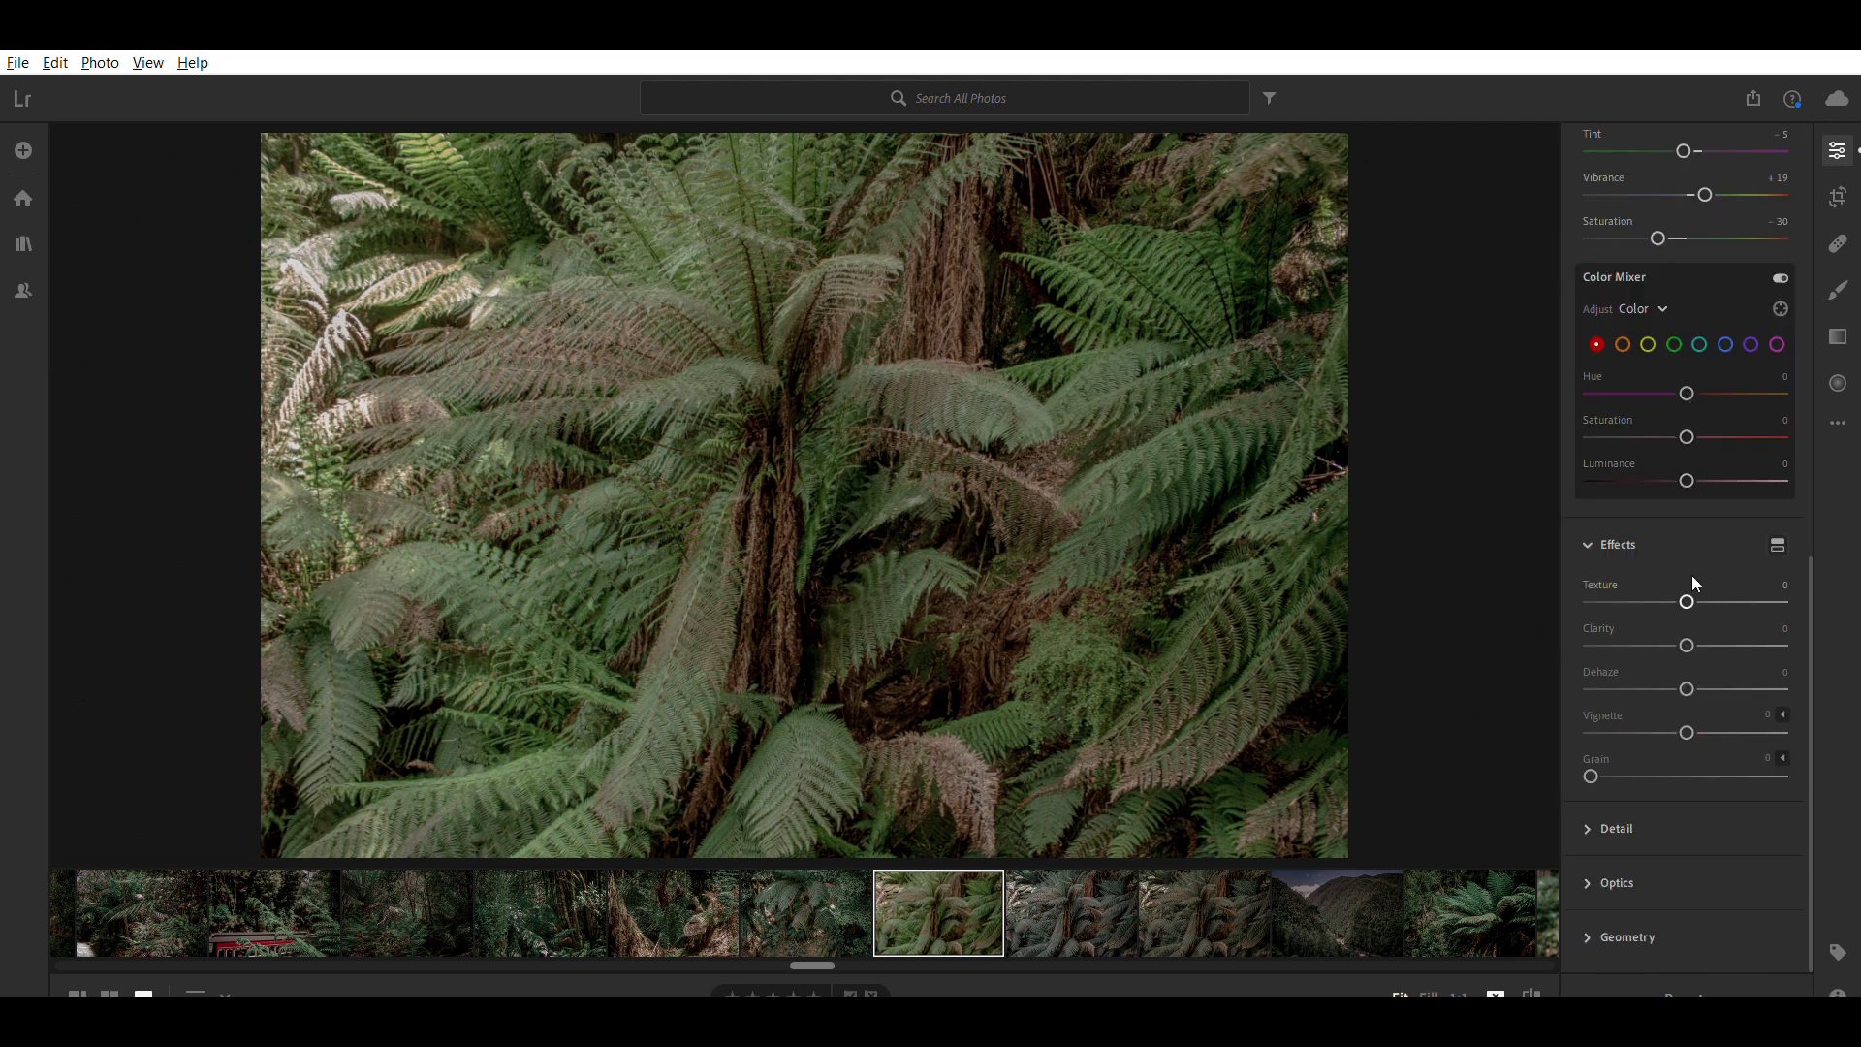
{"action": "left_click_drag", "start_coordinate": [1693, 586], "coordinate": [1708, 596]}
{"action": "left_click_drag", "start_coordinate": [1688, 642], "coordinate": [1705, 631]}
{"action": "left_click_drag", "start_coordinate": [1682, 660], "coordinate": [1704, 678]}
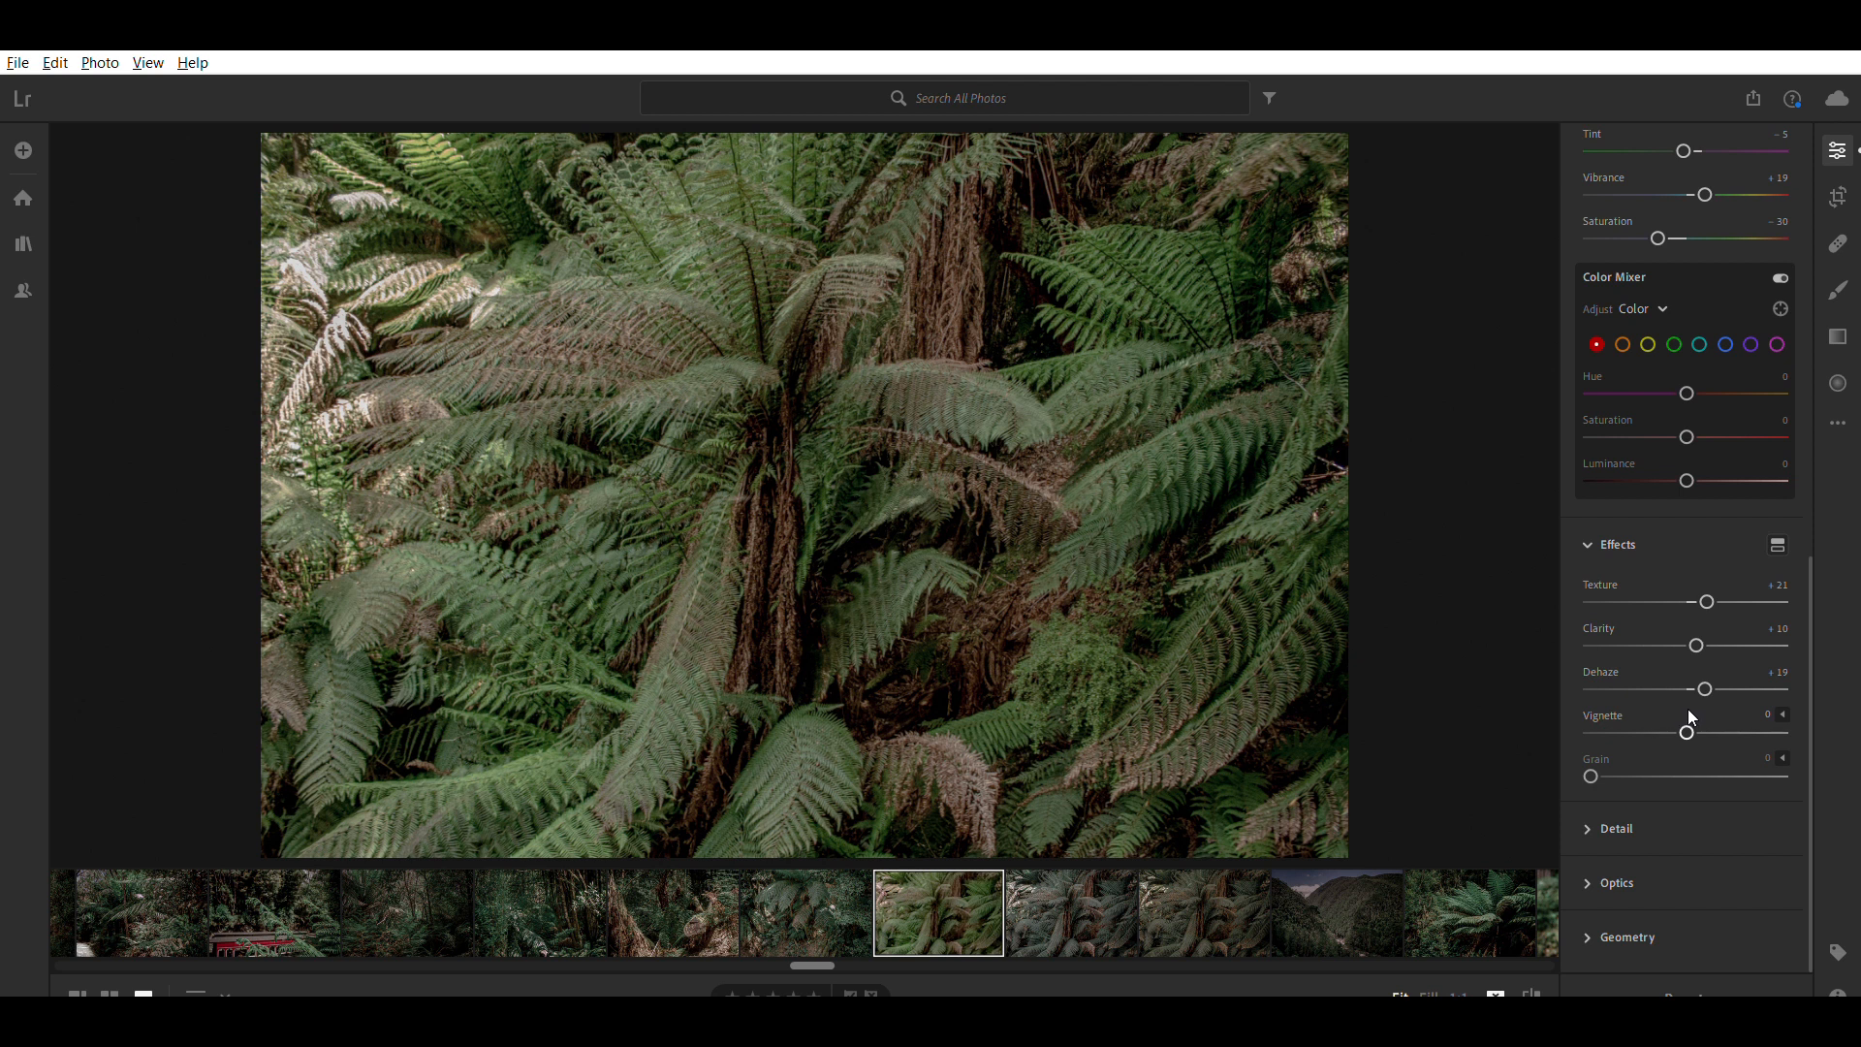
{"action": "mouse_move", "coordinate": [1689, 710]}
{"action": "left_mouse_down"}
{"action": "mouse_move", "coordinate": [1654, 722]}
{"action": "mouse_move", "coordinate": [1681, 730]}
{"action": "left_mouse_up"}
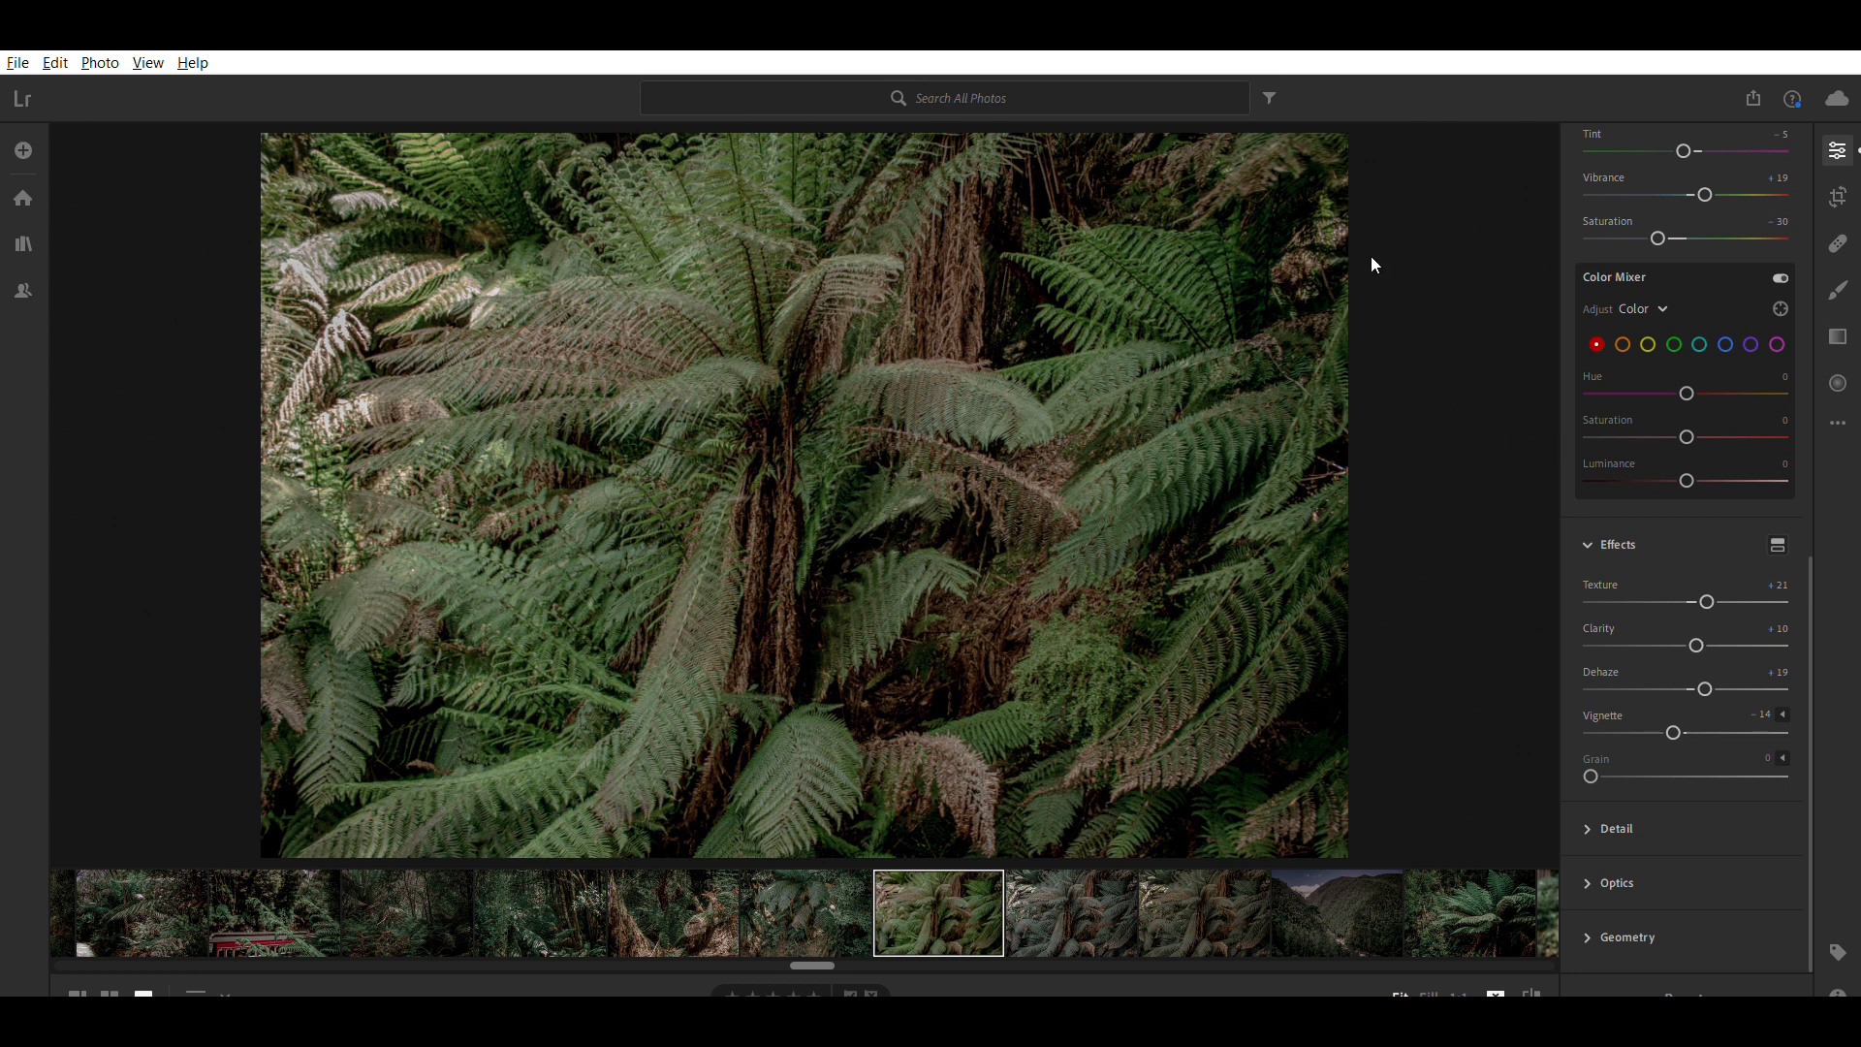
- In the Color Mixer, set the greens to Hue +100, Saturation -67 and Luminance -61
{"action": "scroll", "coordinate": [1671, 617], "scroll_direction": "up", "scroll_amount": 3}
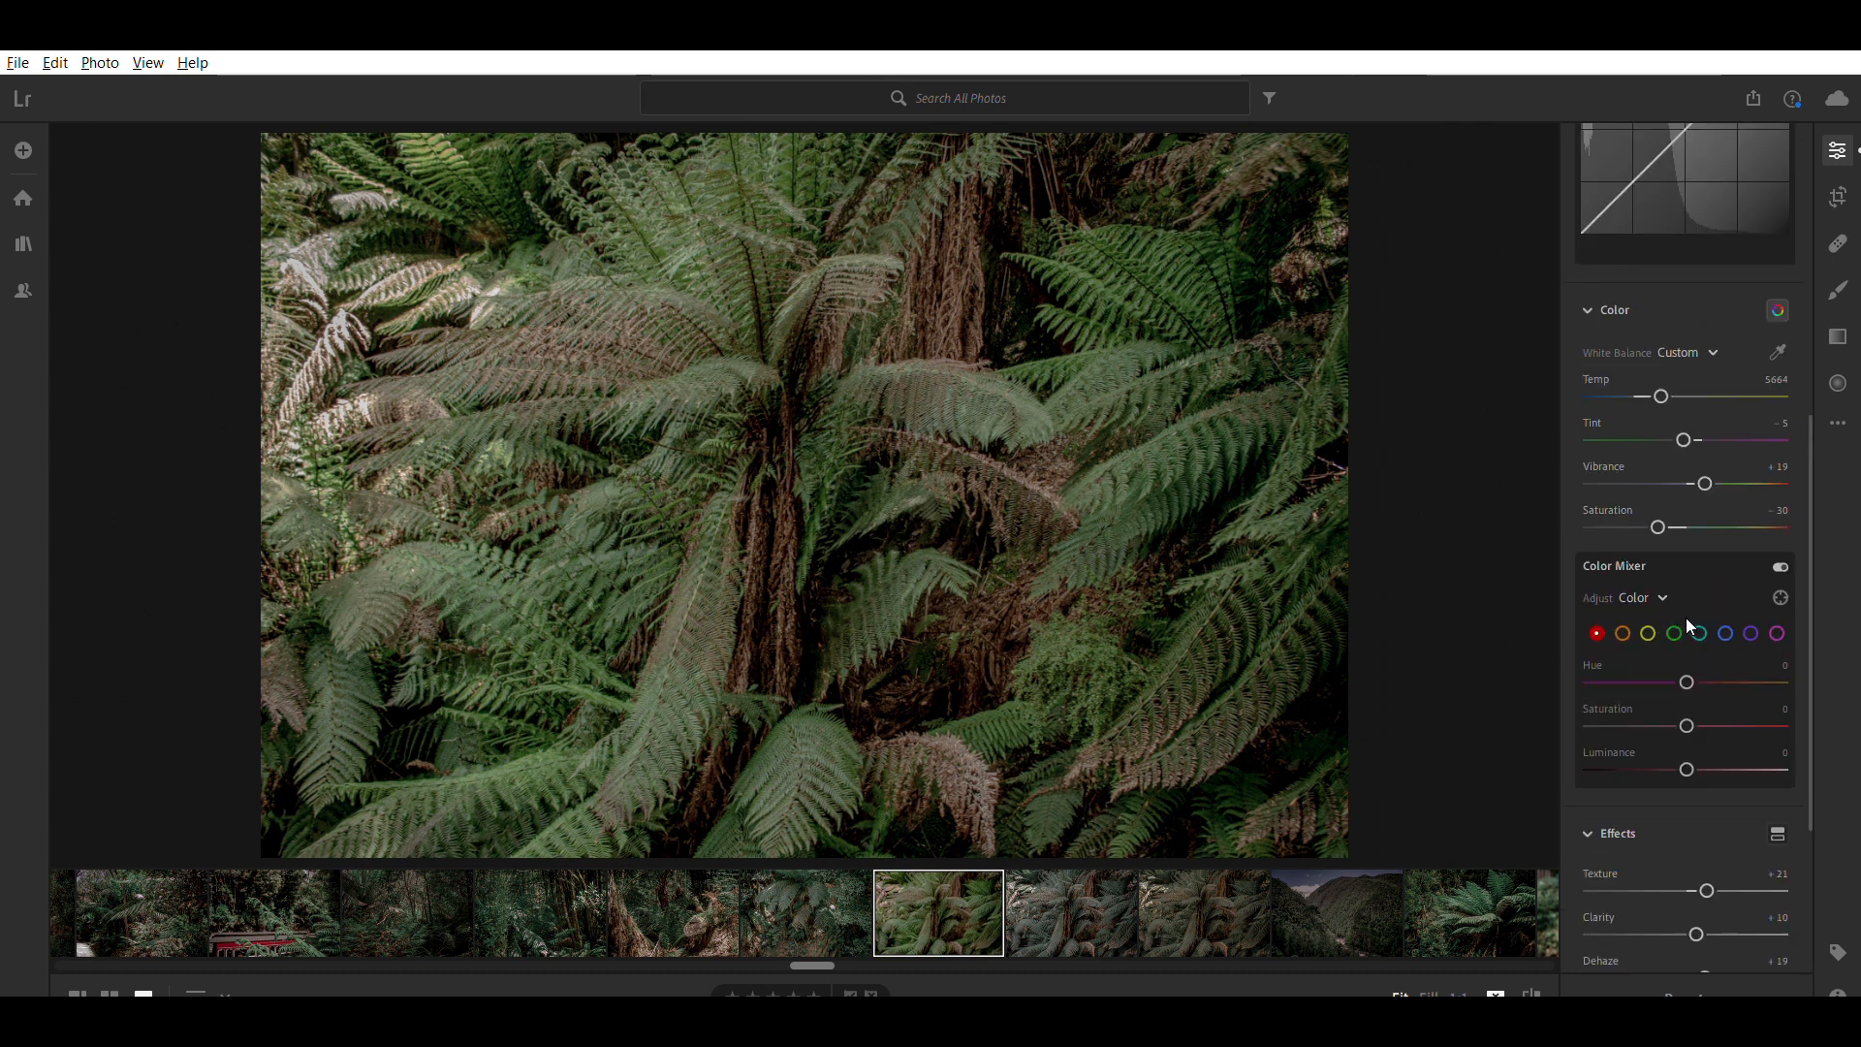
{"action": "left_click", "coordinate": [1674, 633]}
{"action": "left_click_drag", "start_coordinate": [1687, 681], "coordinate": [1781, 682]}
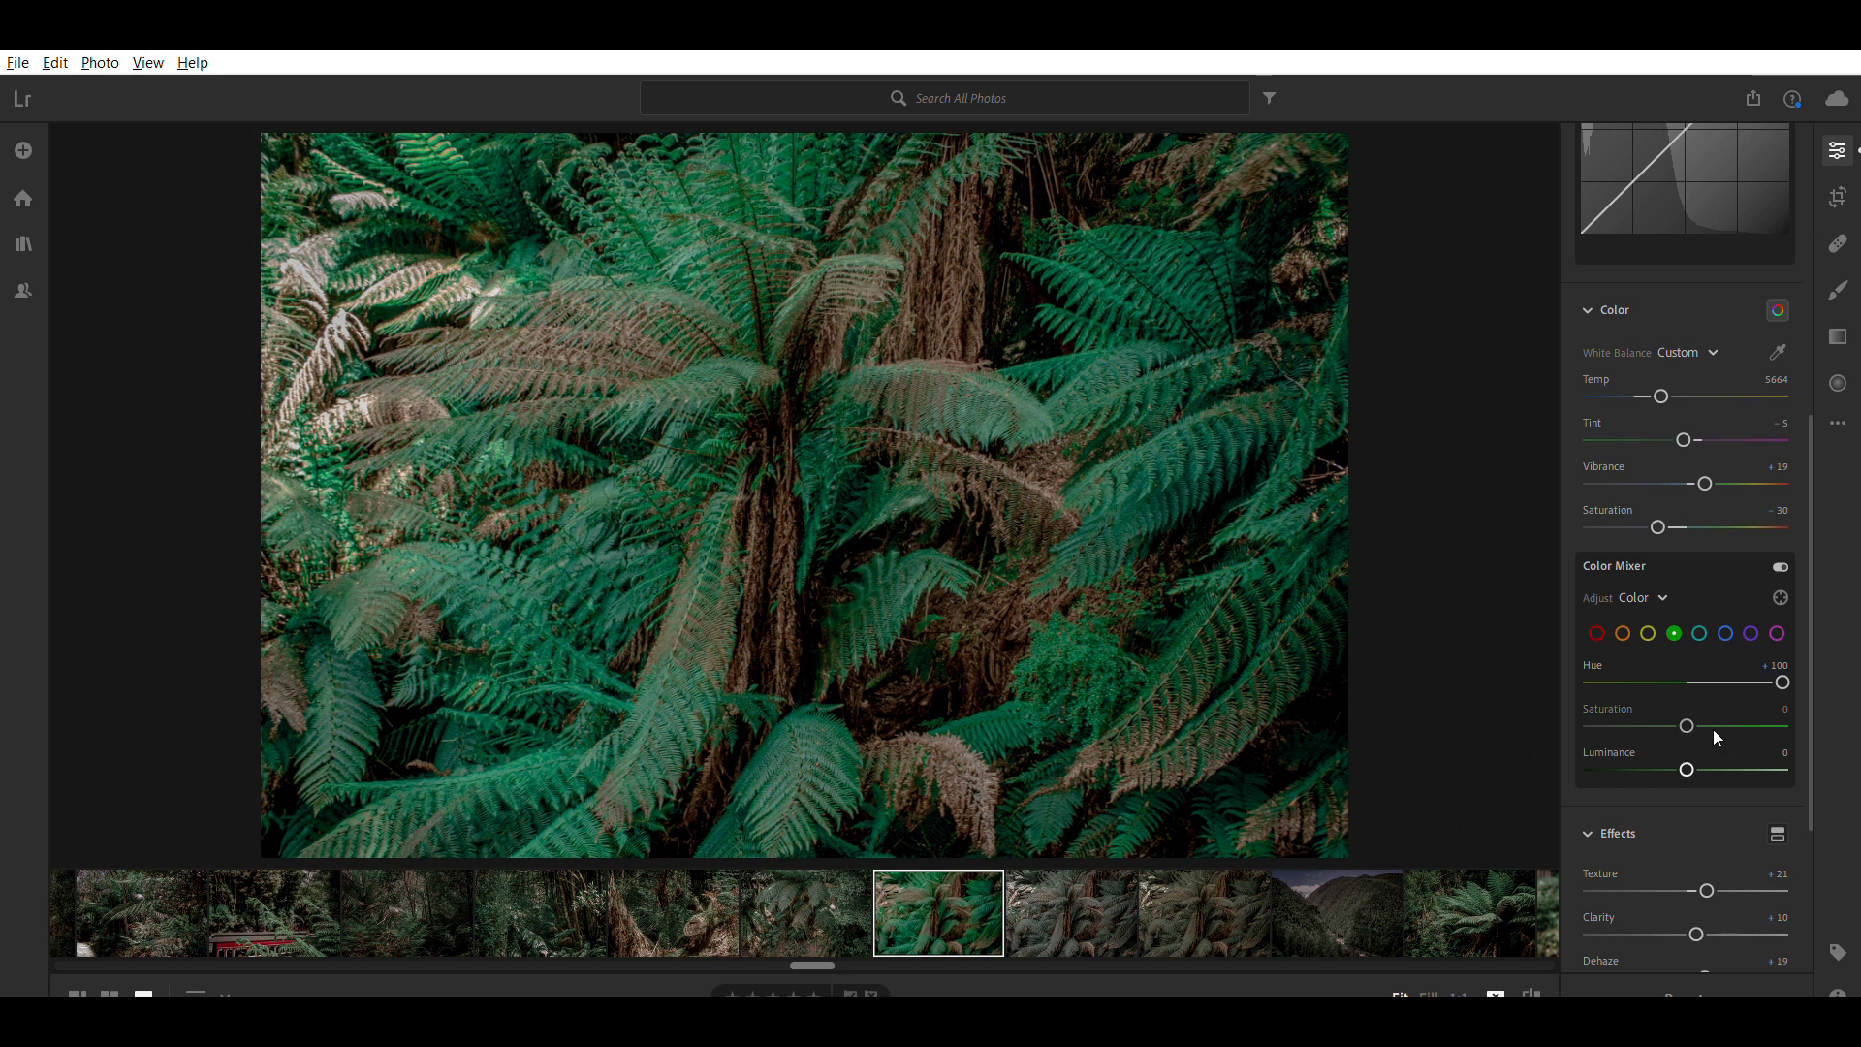
{"action": "left_click_drag", "start_coordinate": [1685, 707], "coordinate": [1625, 721]}
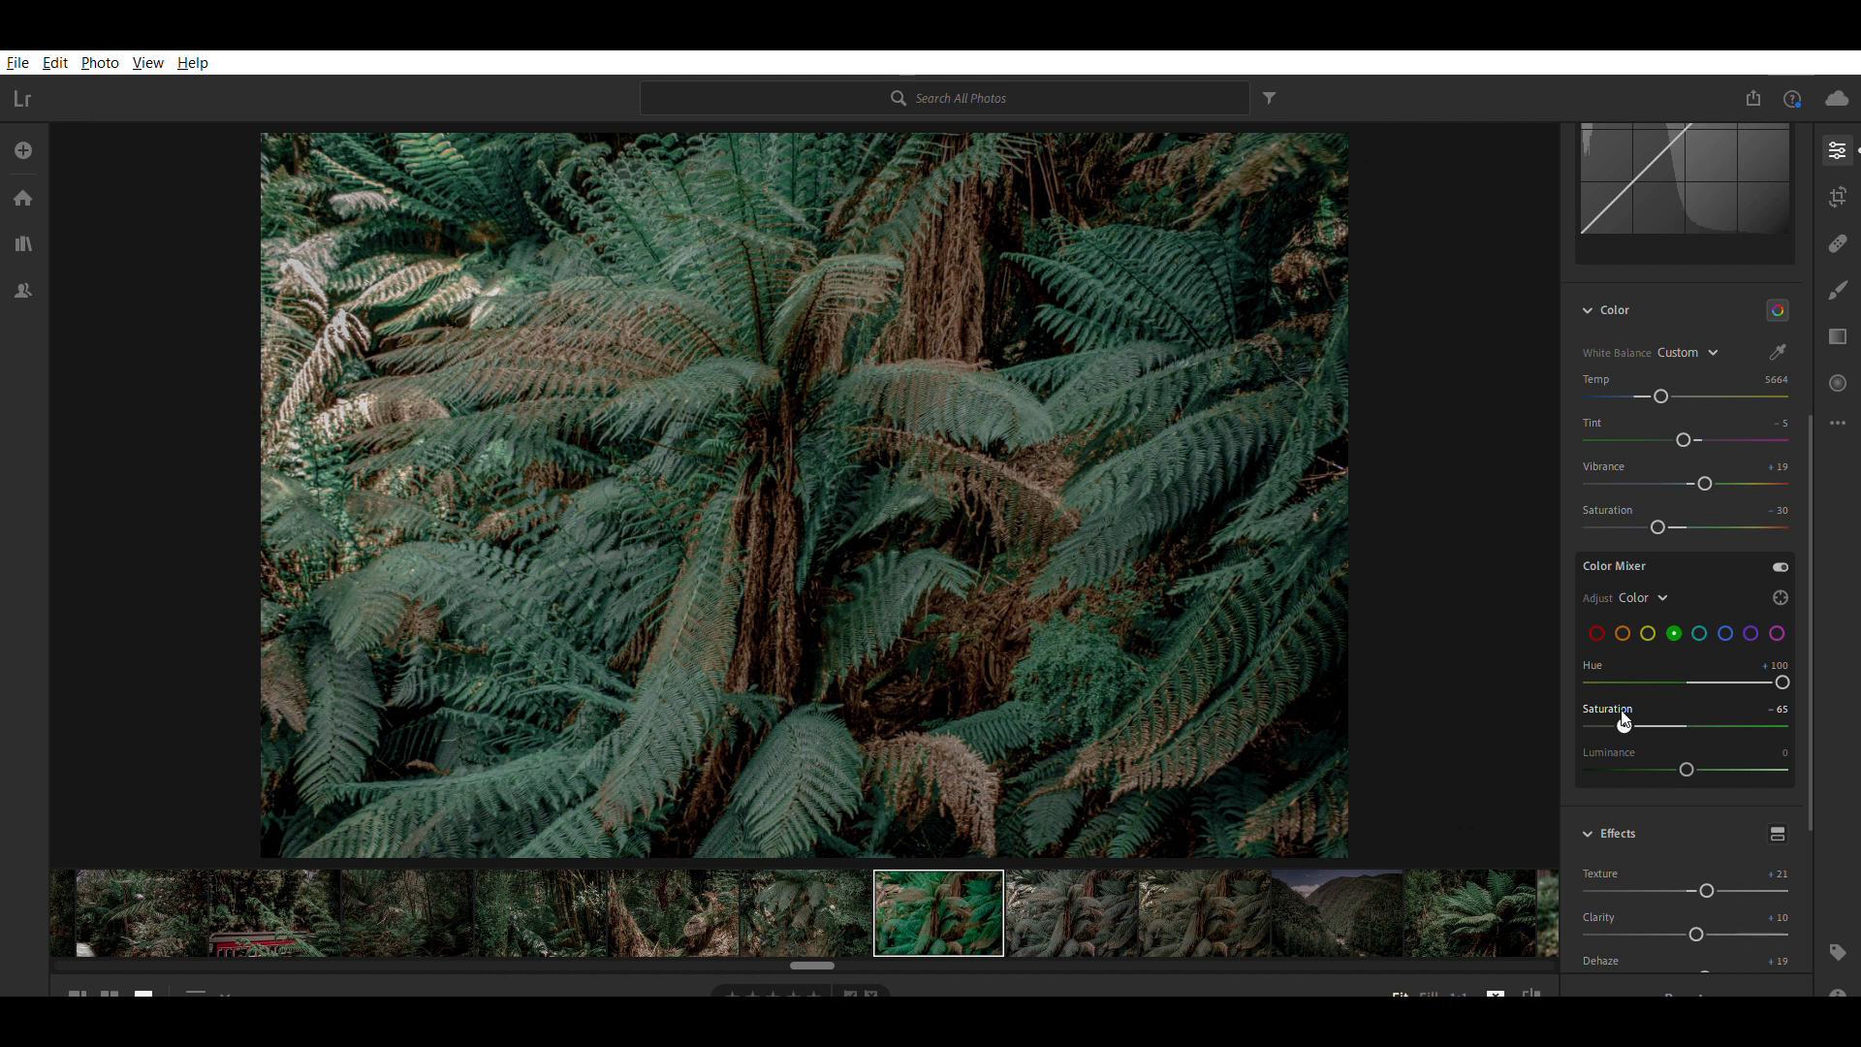
{"action": "left_click_drag", "start_coordinate": [1625, 721], "coordinate": [1621, 726]}
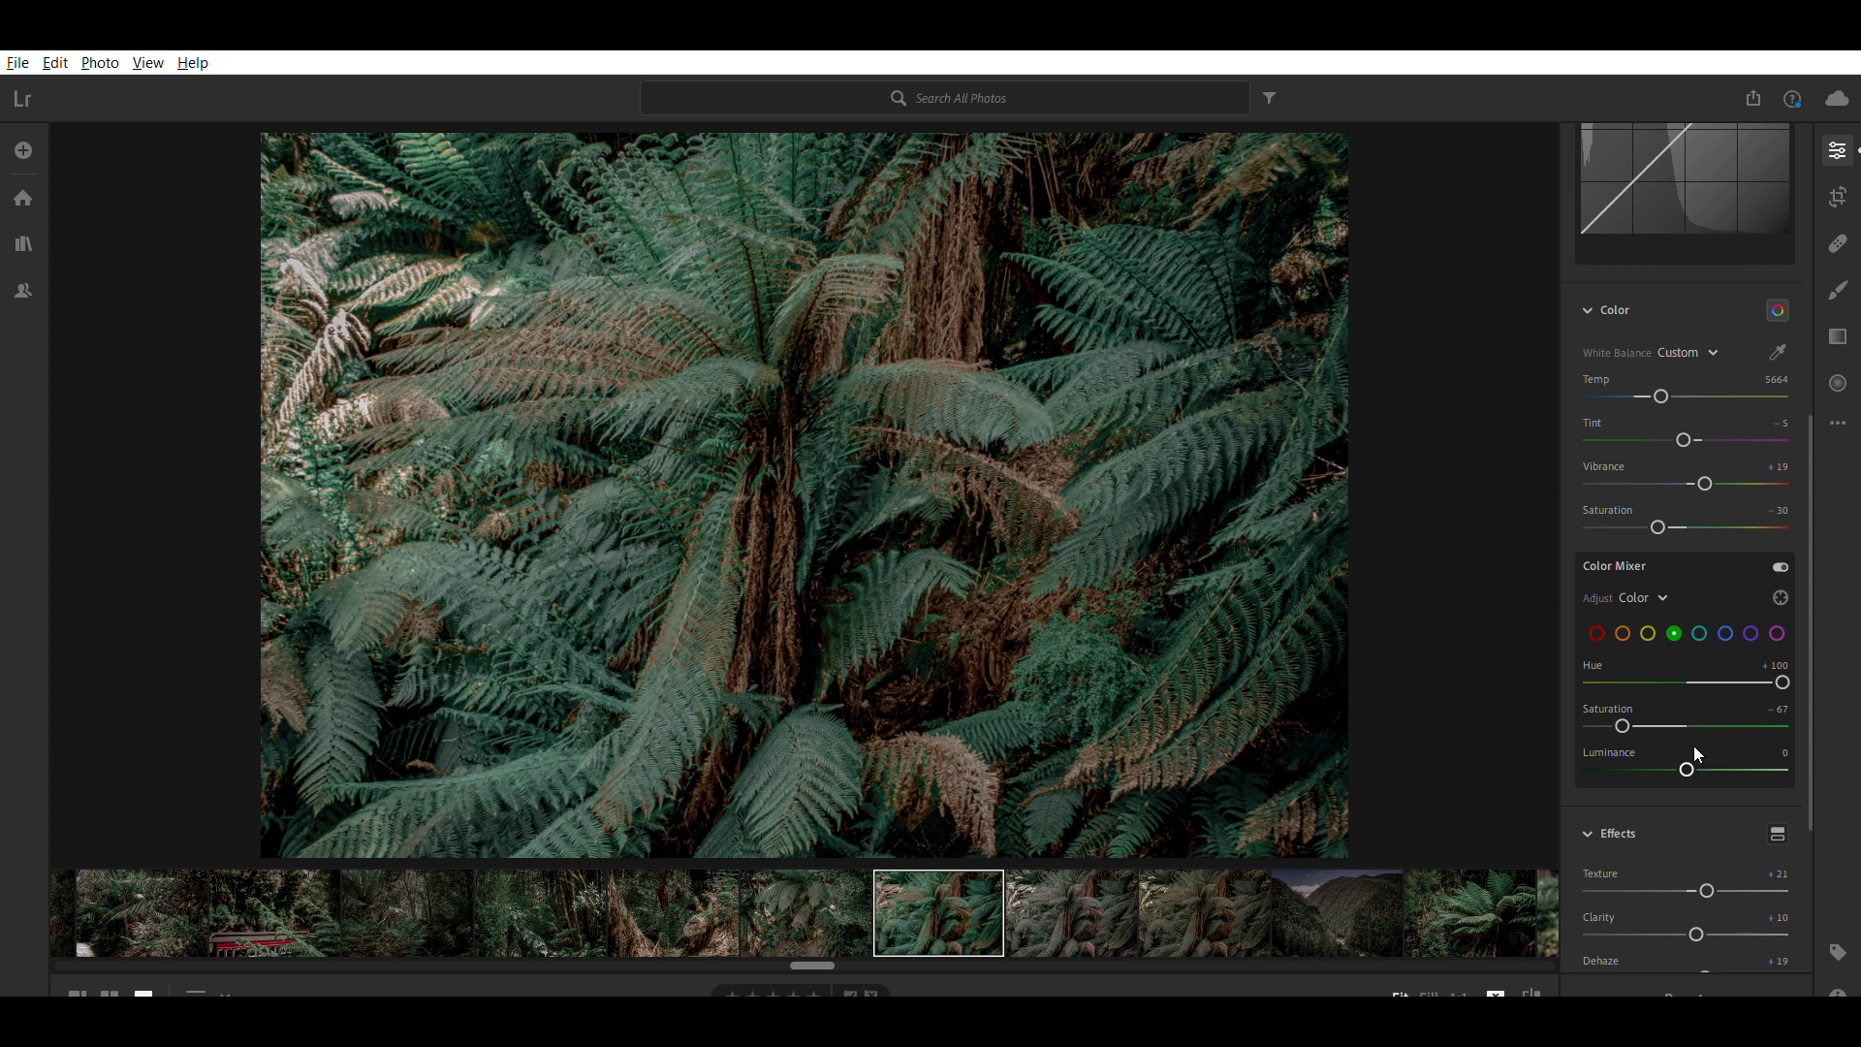
{"action": "left_click_drag", "start_coordinate": [1687, 746], "coordinate": [1629, 757]}
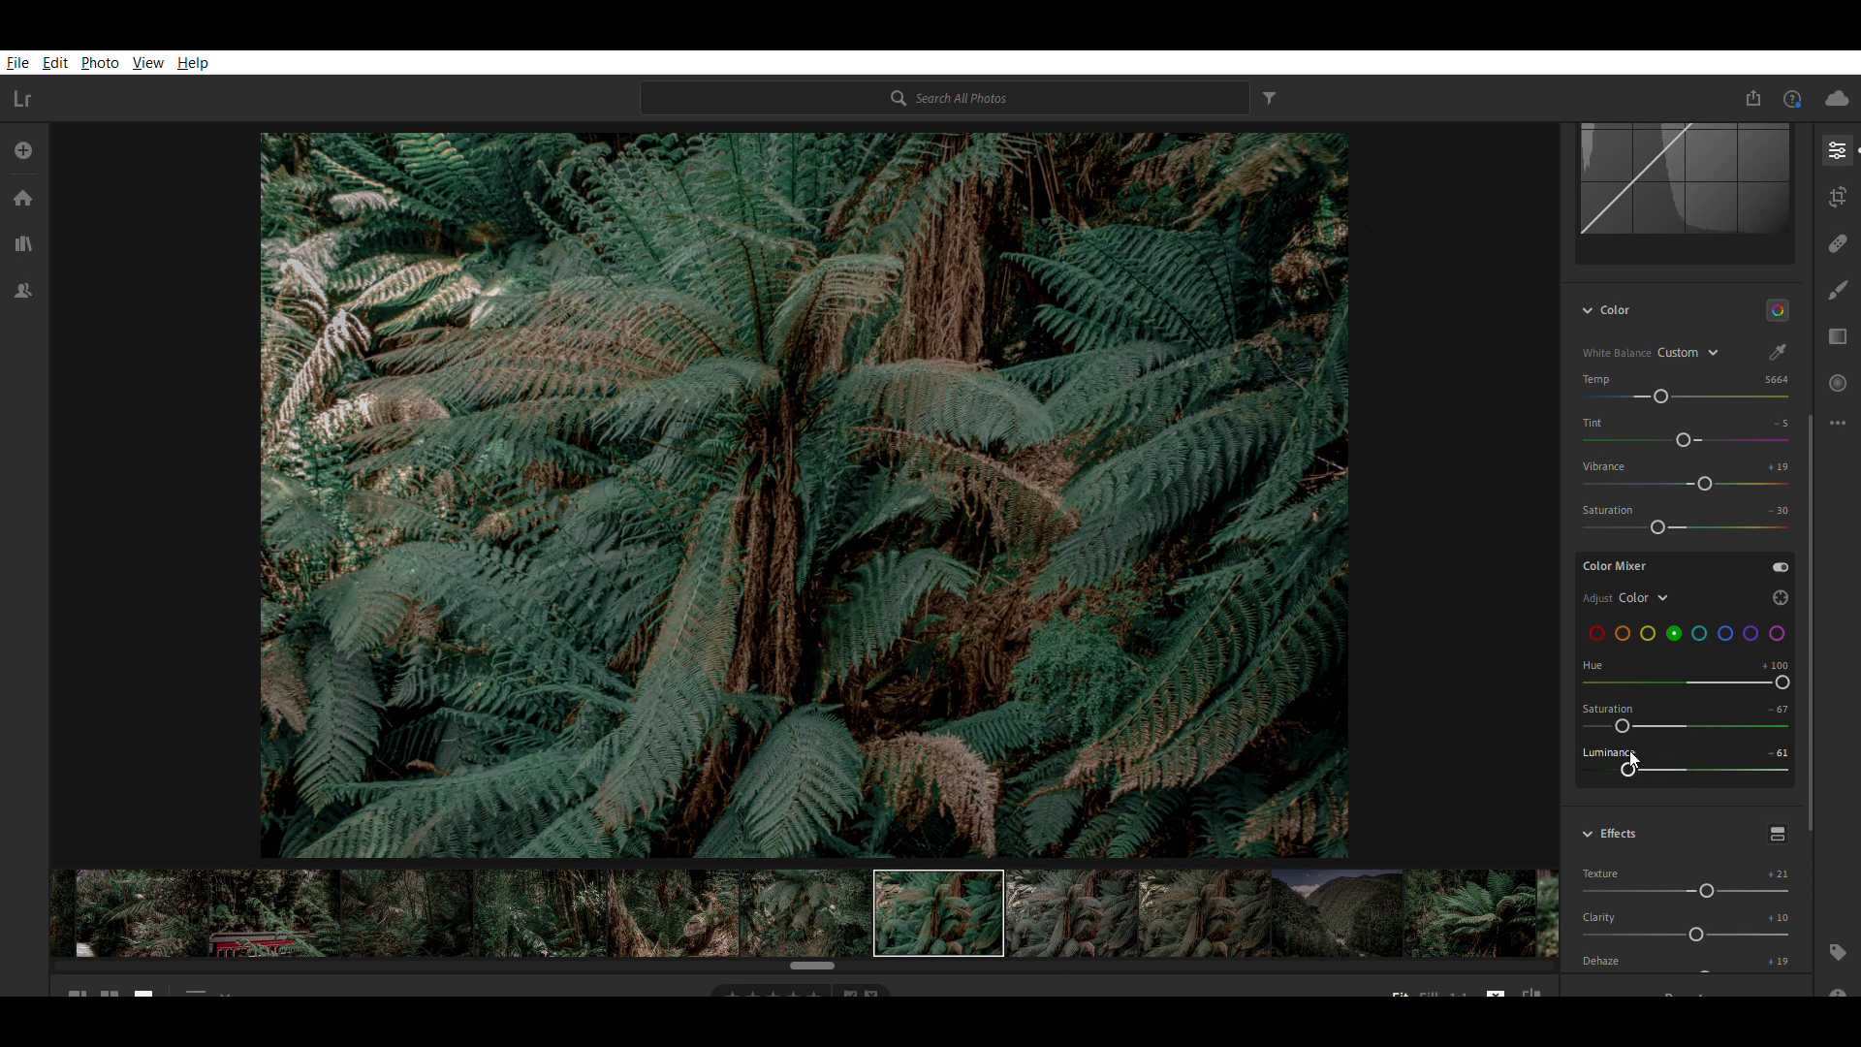
- In the Color Mixer, set the yellows to Hue +56, Saturation -54 and Luminance -100
{"action": "left_click", "coordinate": [1648, 633]}
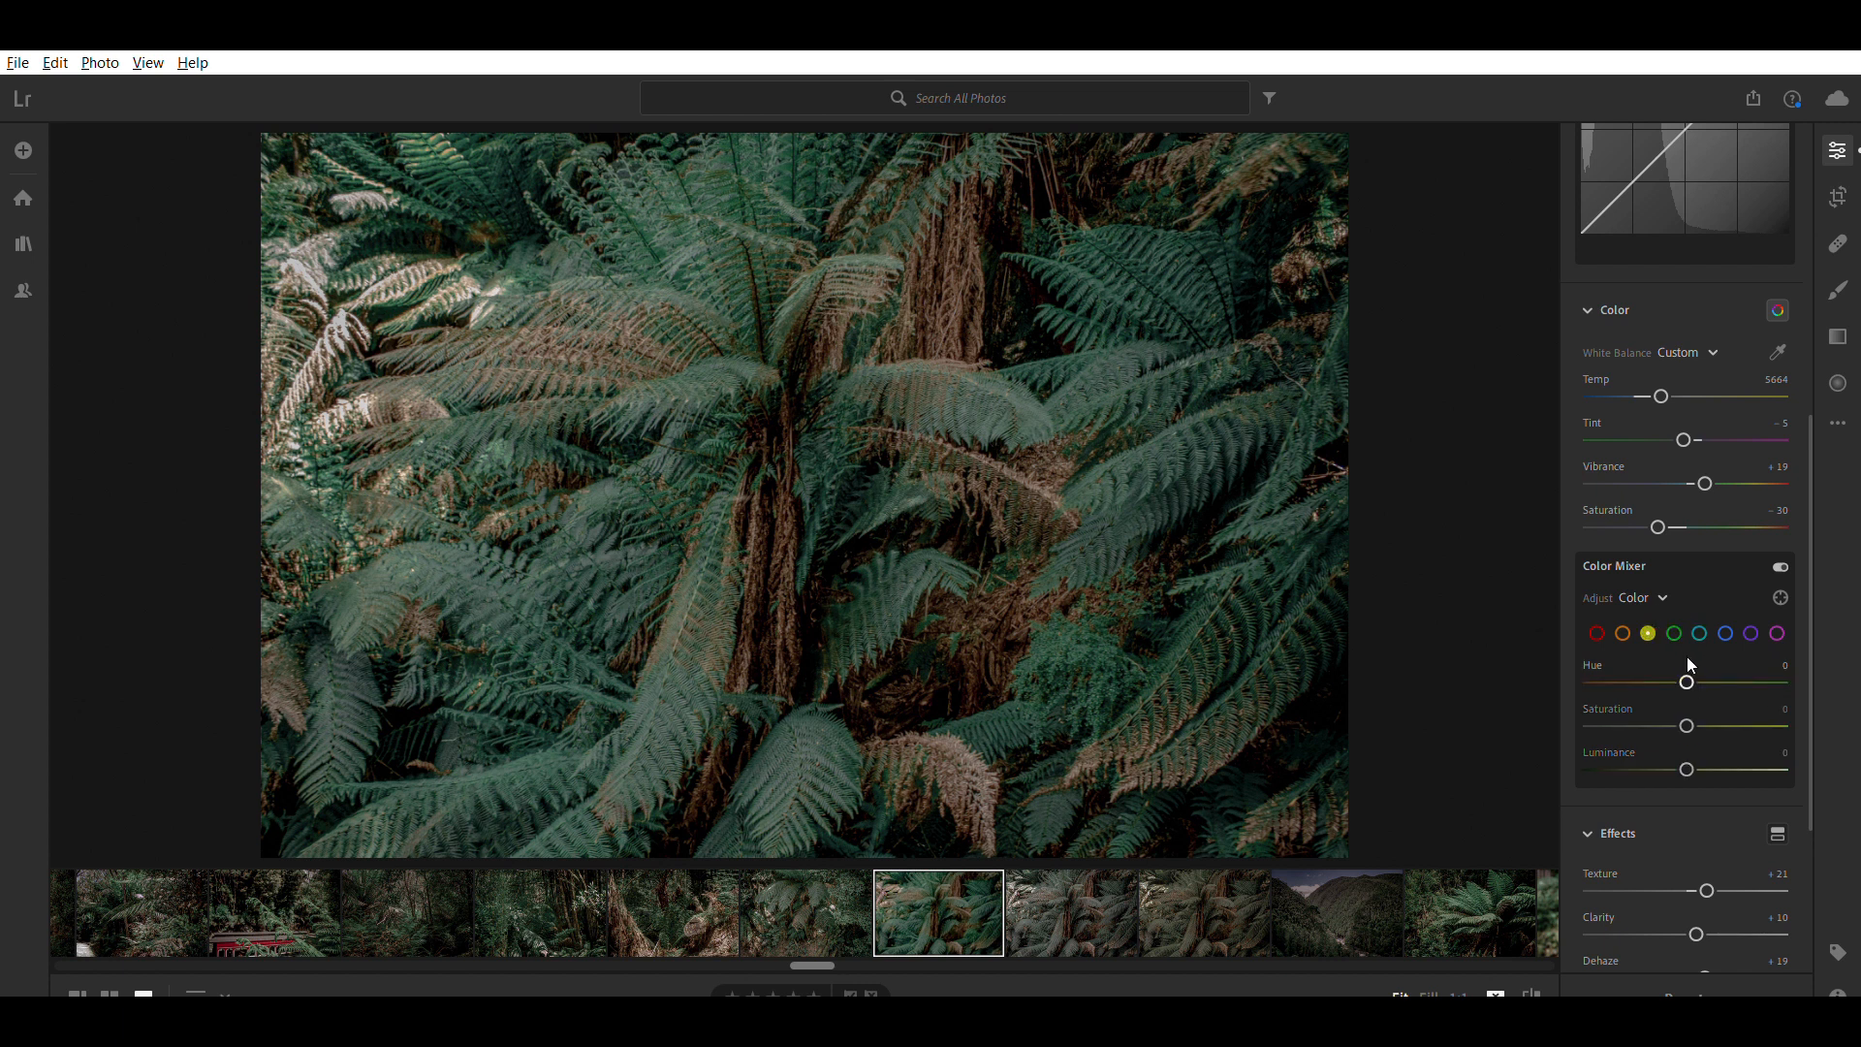
{"action": "mouse_move", "coordinate": [1687, 682]}
{"action": "left_mouse_down"}
{"action": "mouse_move", "coordinate": [1744, 679]}
{"action": "mouse_move", "coordinate": [1639, 707]}
{"action": "mouse_move", "coordinate": [1661, 708]}
{"action": "left_mouse_up"}
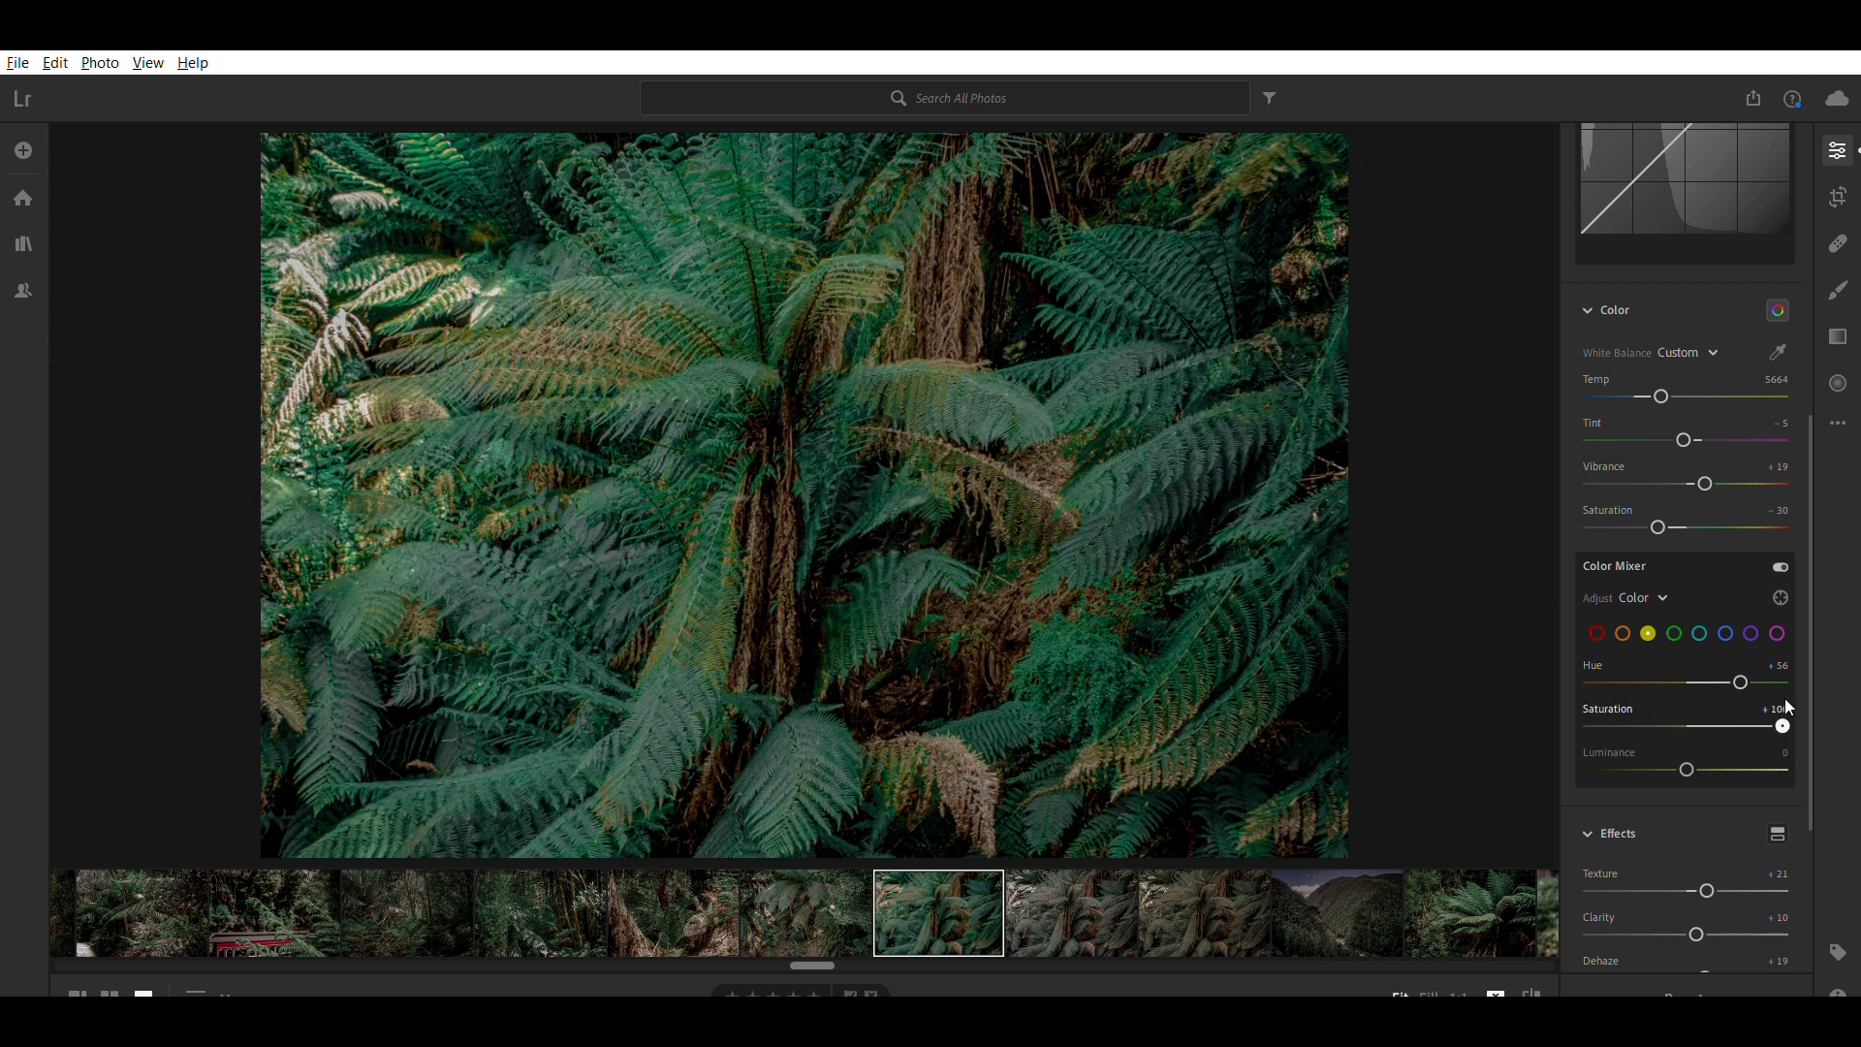
{"action": "left_click_drag", "start_coordinate": [1684, 705], "coordinate": [1635, 720]}
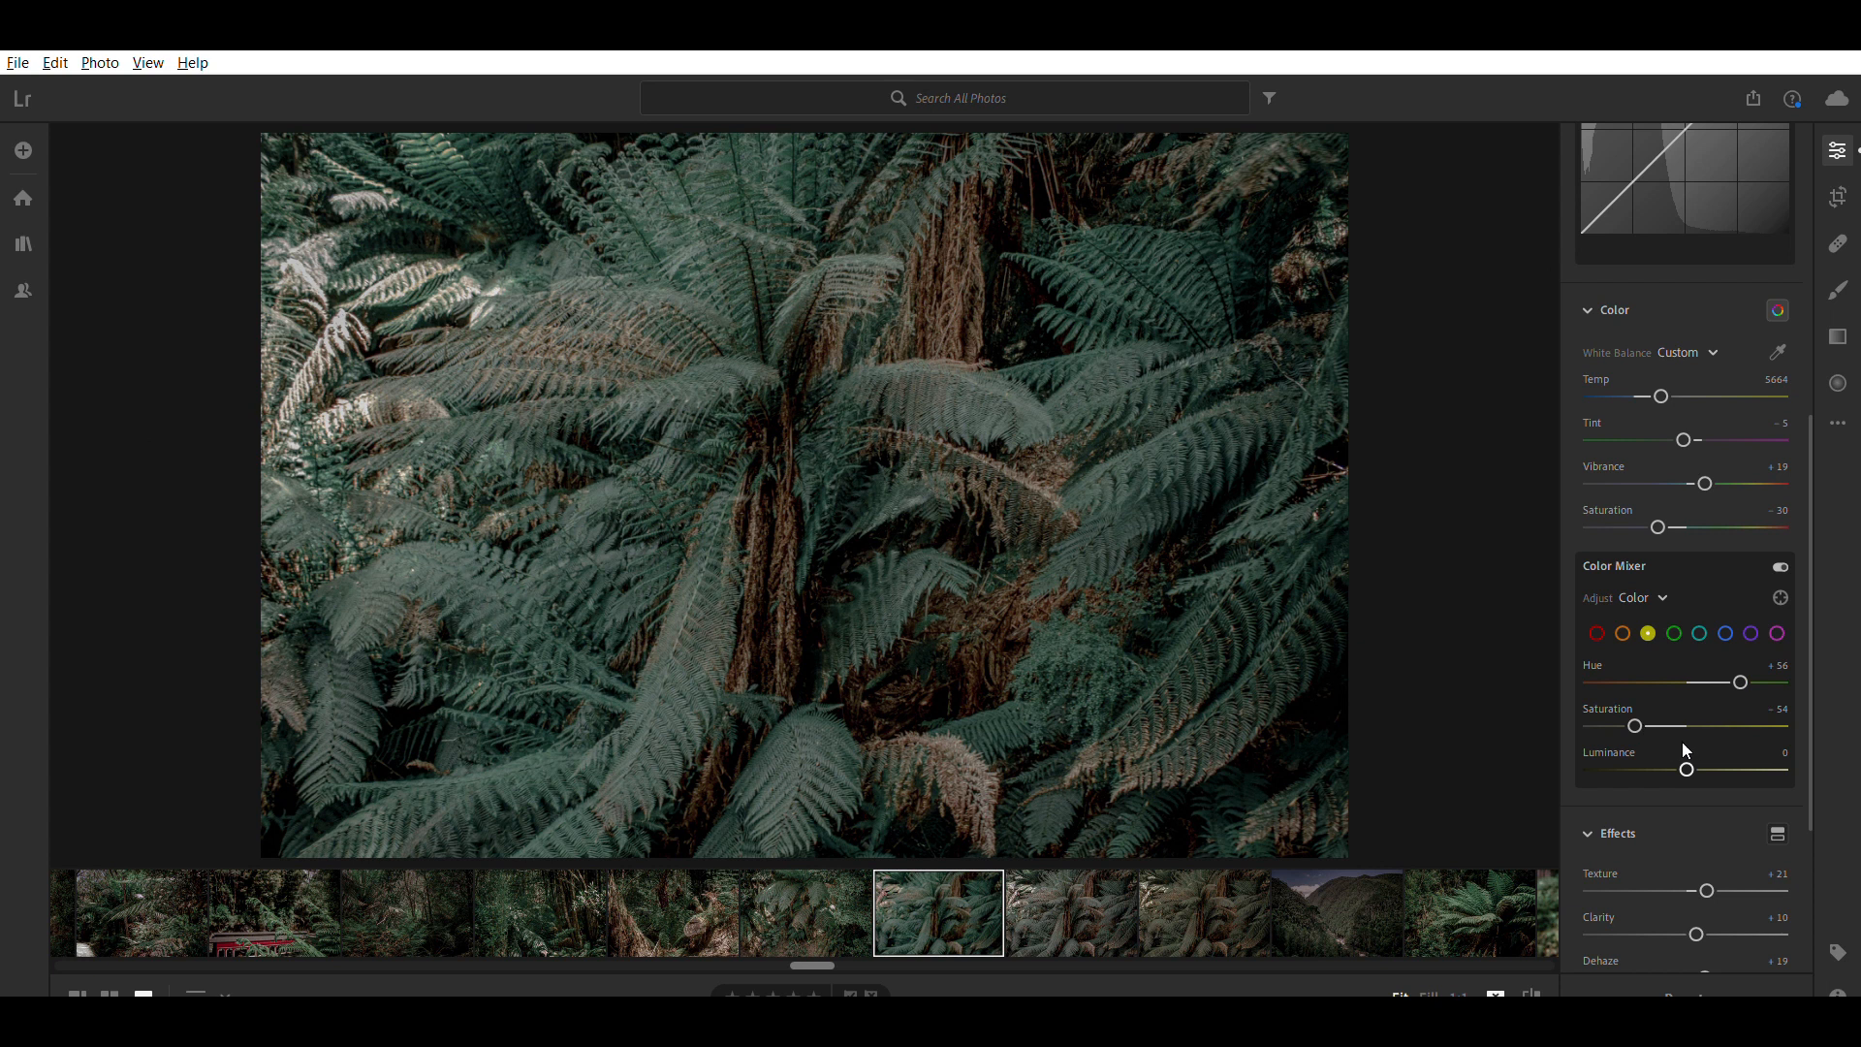
{"action": "left_click_drag", "start_coordinate": [1684, 743], "coordinate": [1539, 742]}
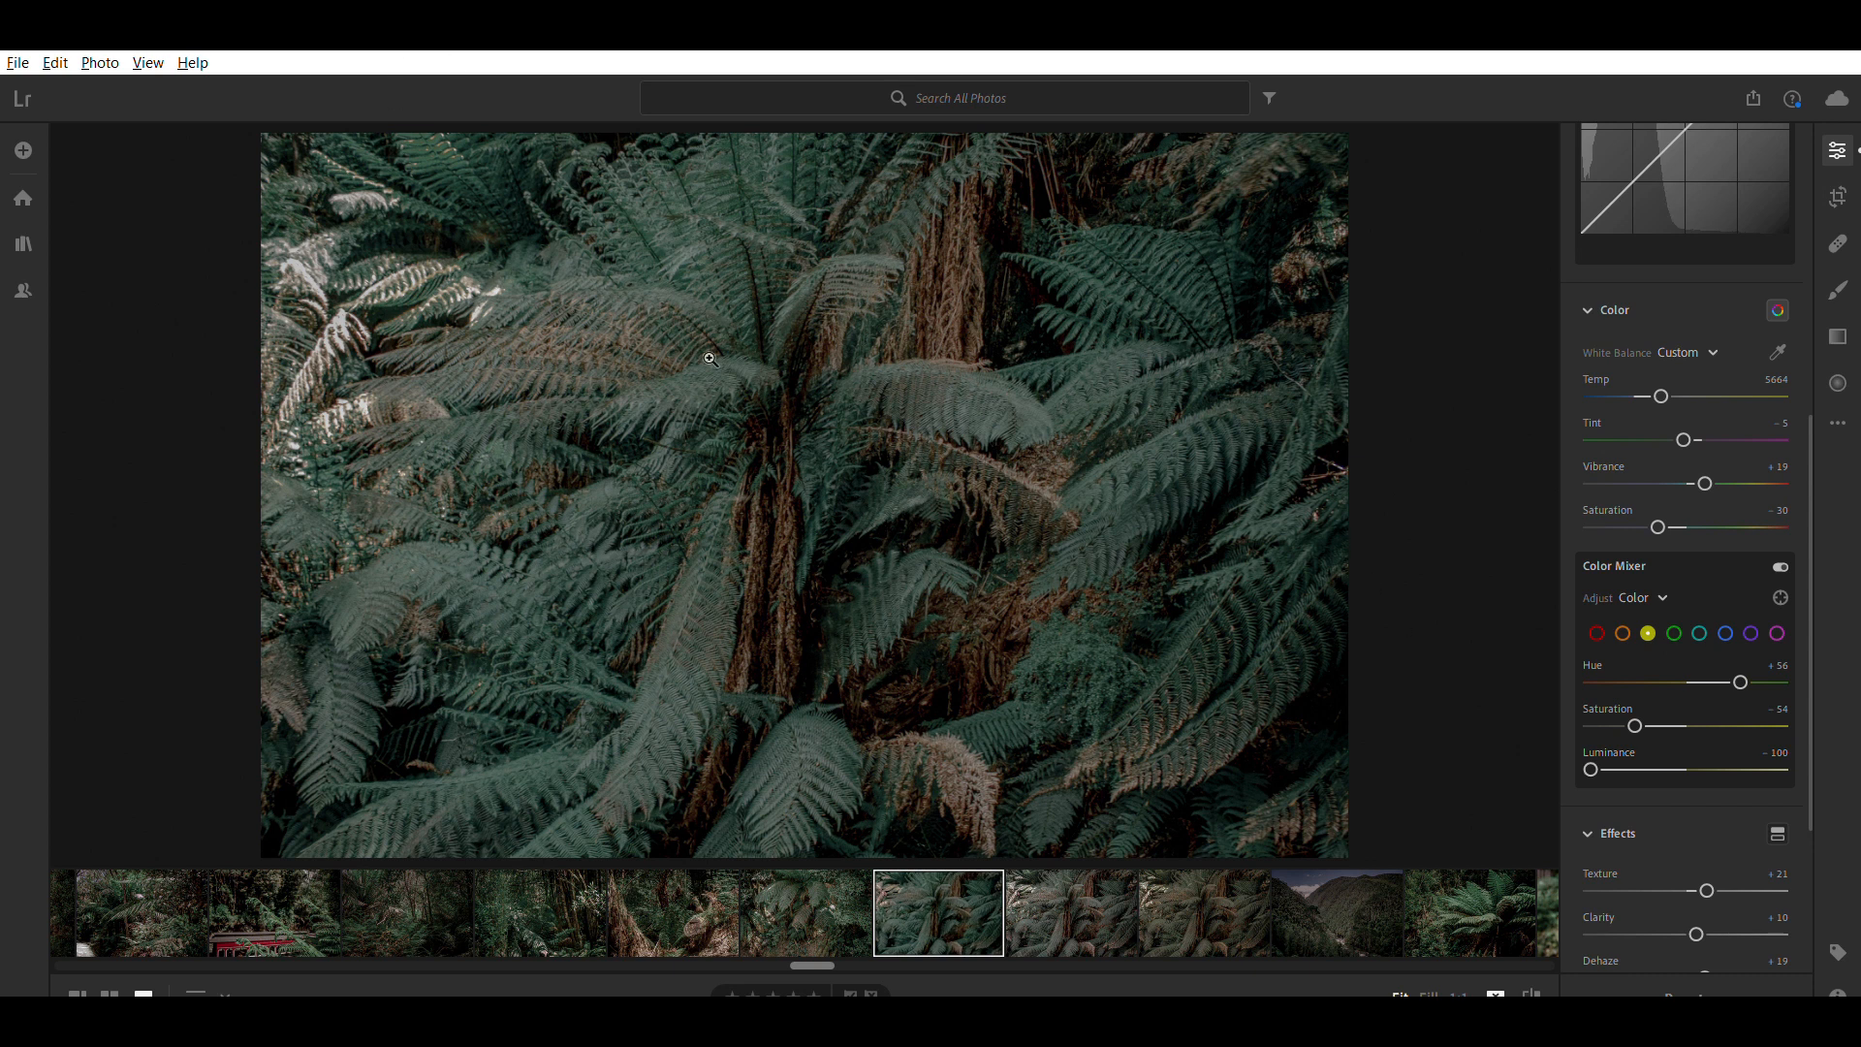
- In the Color Mixer, set the oranges to Saturation +22 and Luminance -23
{"action": "left_click", "coordinate": [1623, 630]}
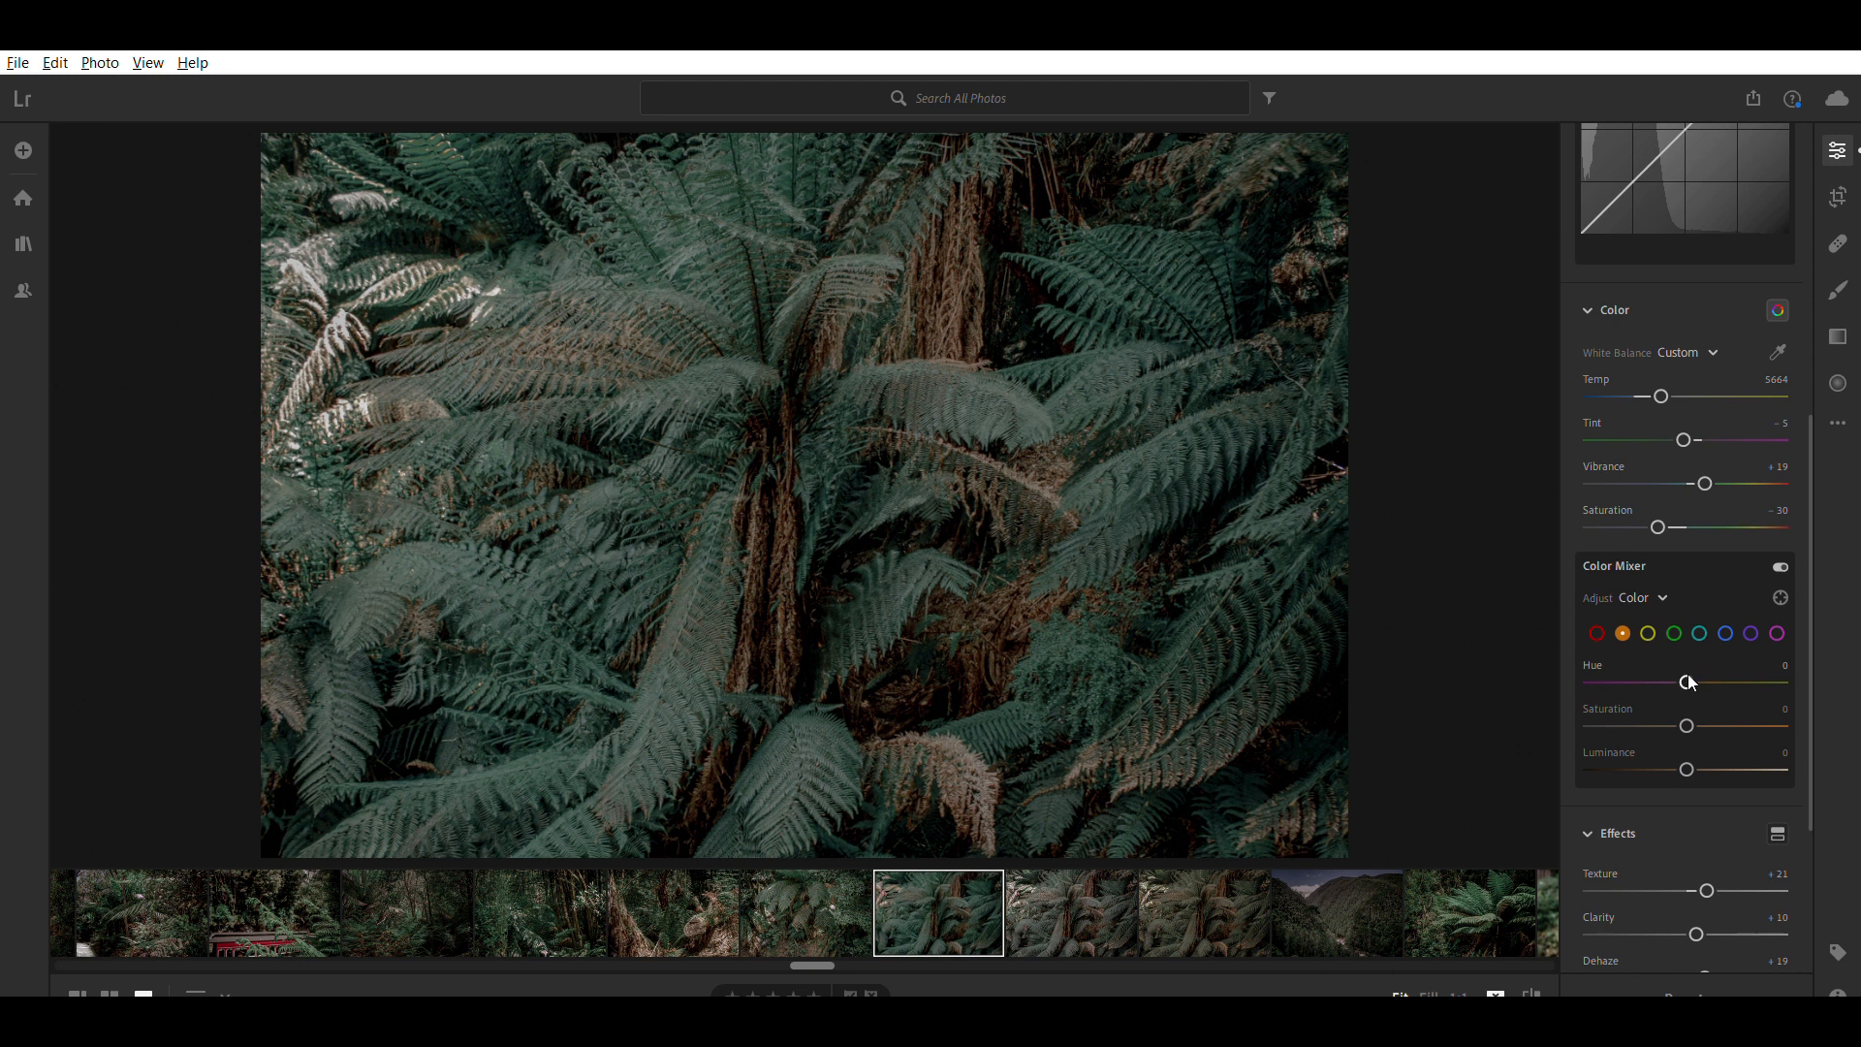
{"action": "left_click_drag", "start_coordinate": [1688, 700], "coordinate": [1632, 742]}
- Add a midtone point to the main point curve and pull it slightly below the diagonal
{"action": "scroll", "coordinate": [1649, 592], "scroll_direction": "up", "scroll_amount": 6}
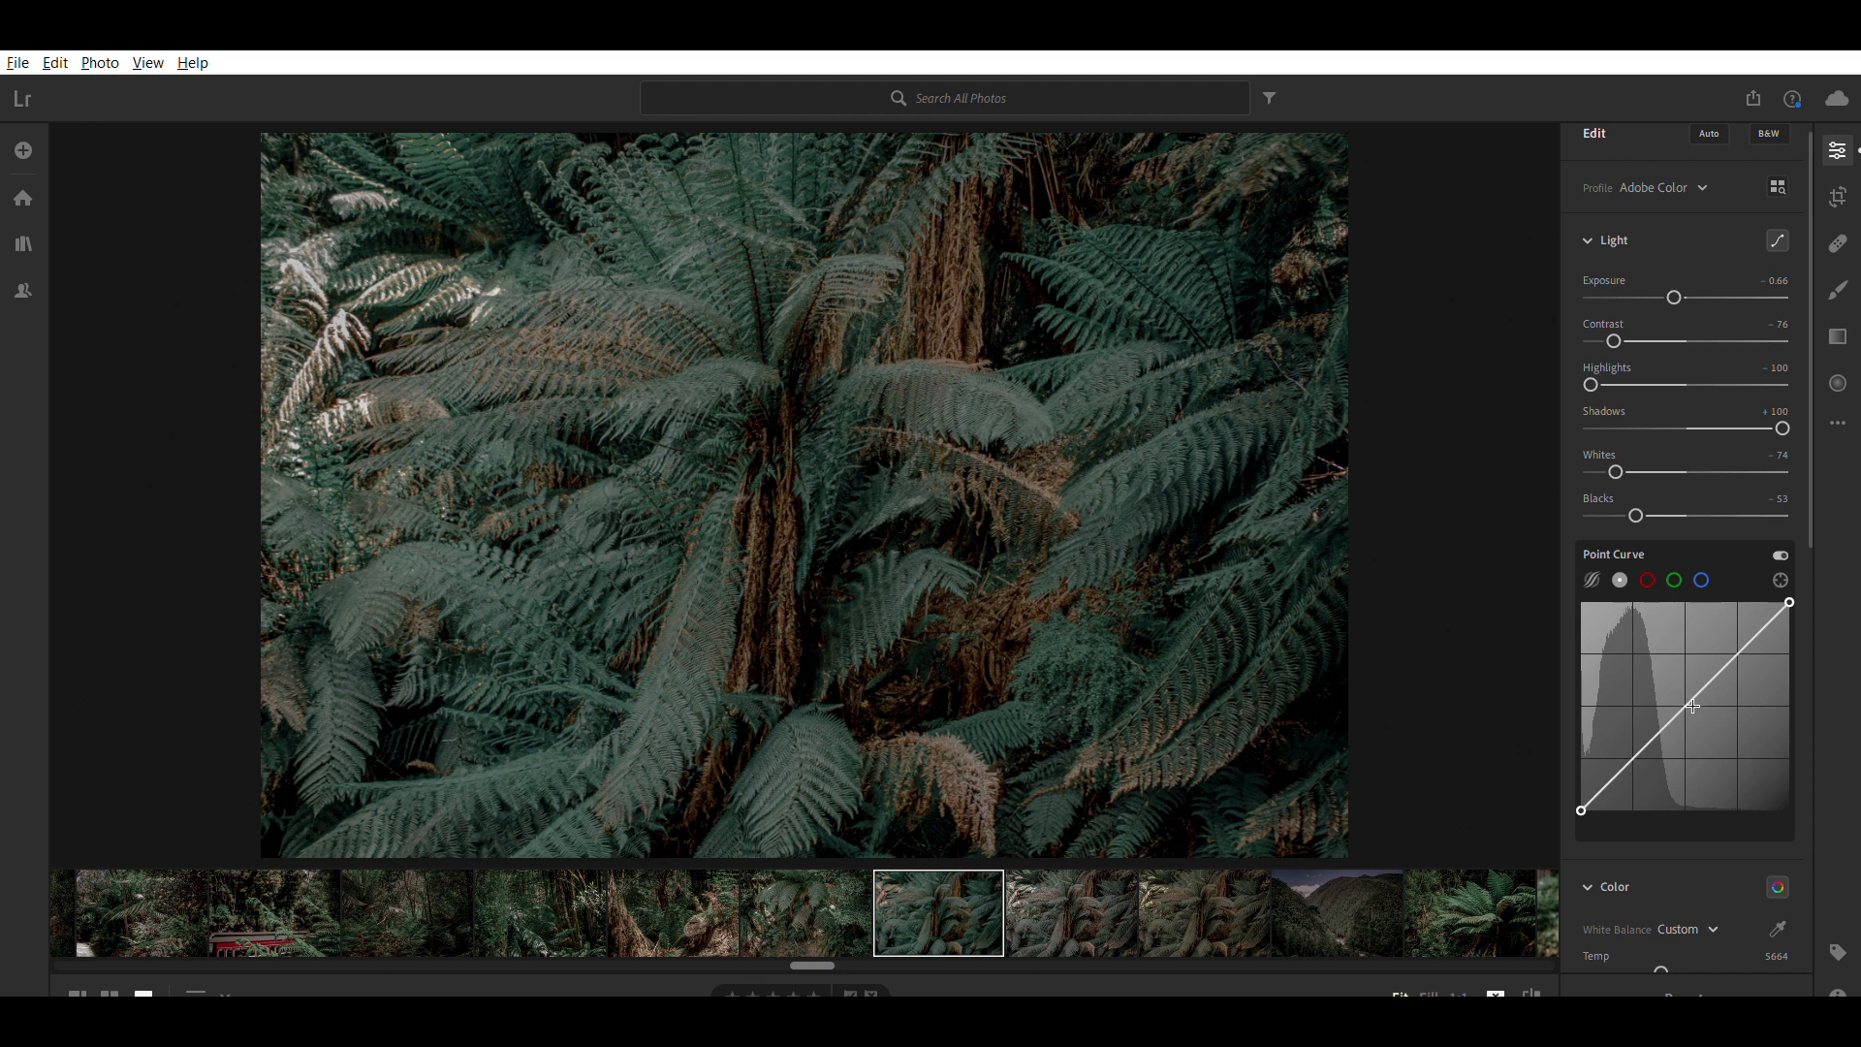
{"action": "left_click_drag", "start_coordinate": [1688, 696], "coordinate": [1695, 687]}
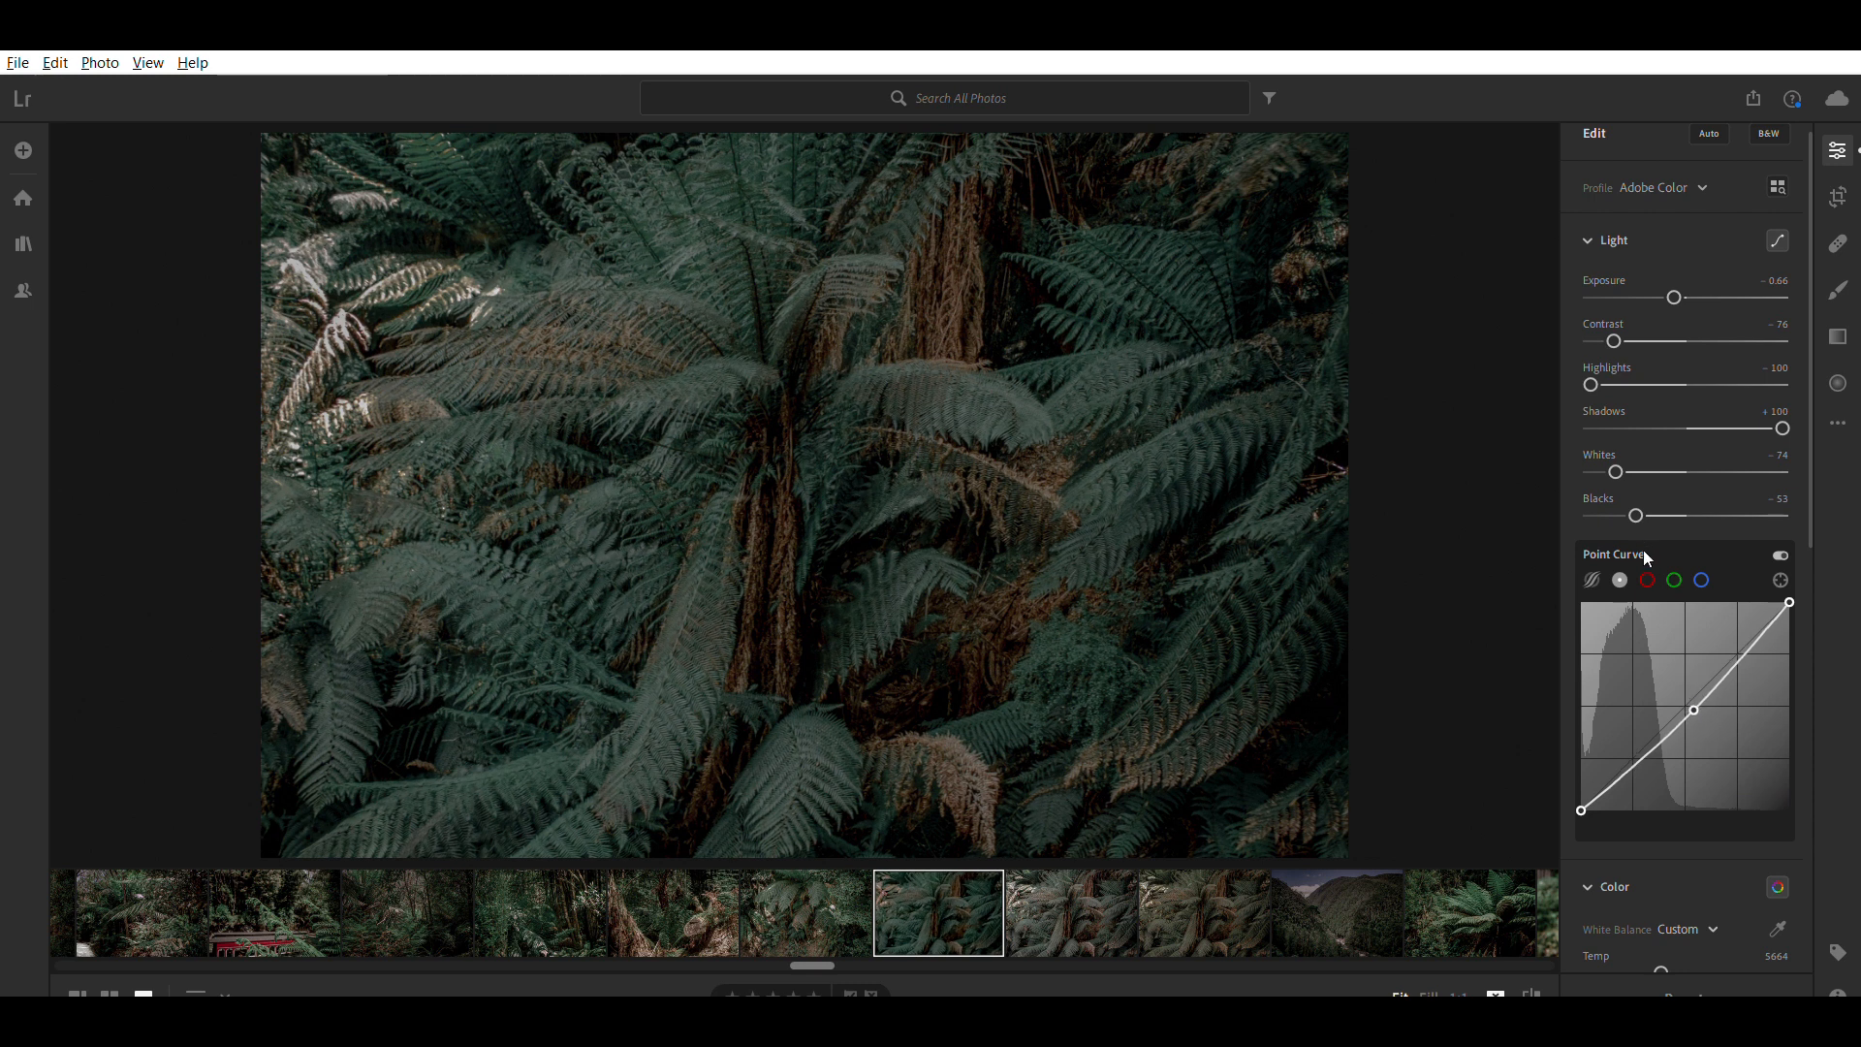
- Shape the red point curve with shadow, midtone and highlight points, fine-tuning the shadow point
{"action": "left_click", "coordinate": [1647, 579]}
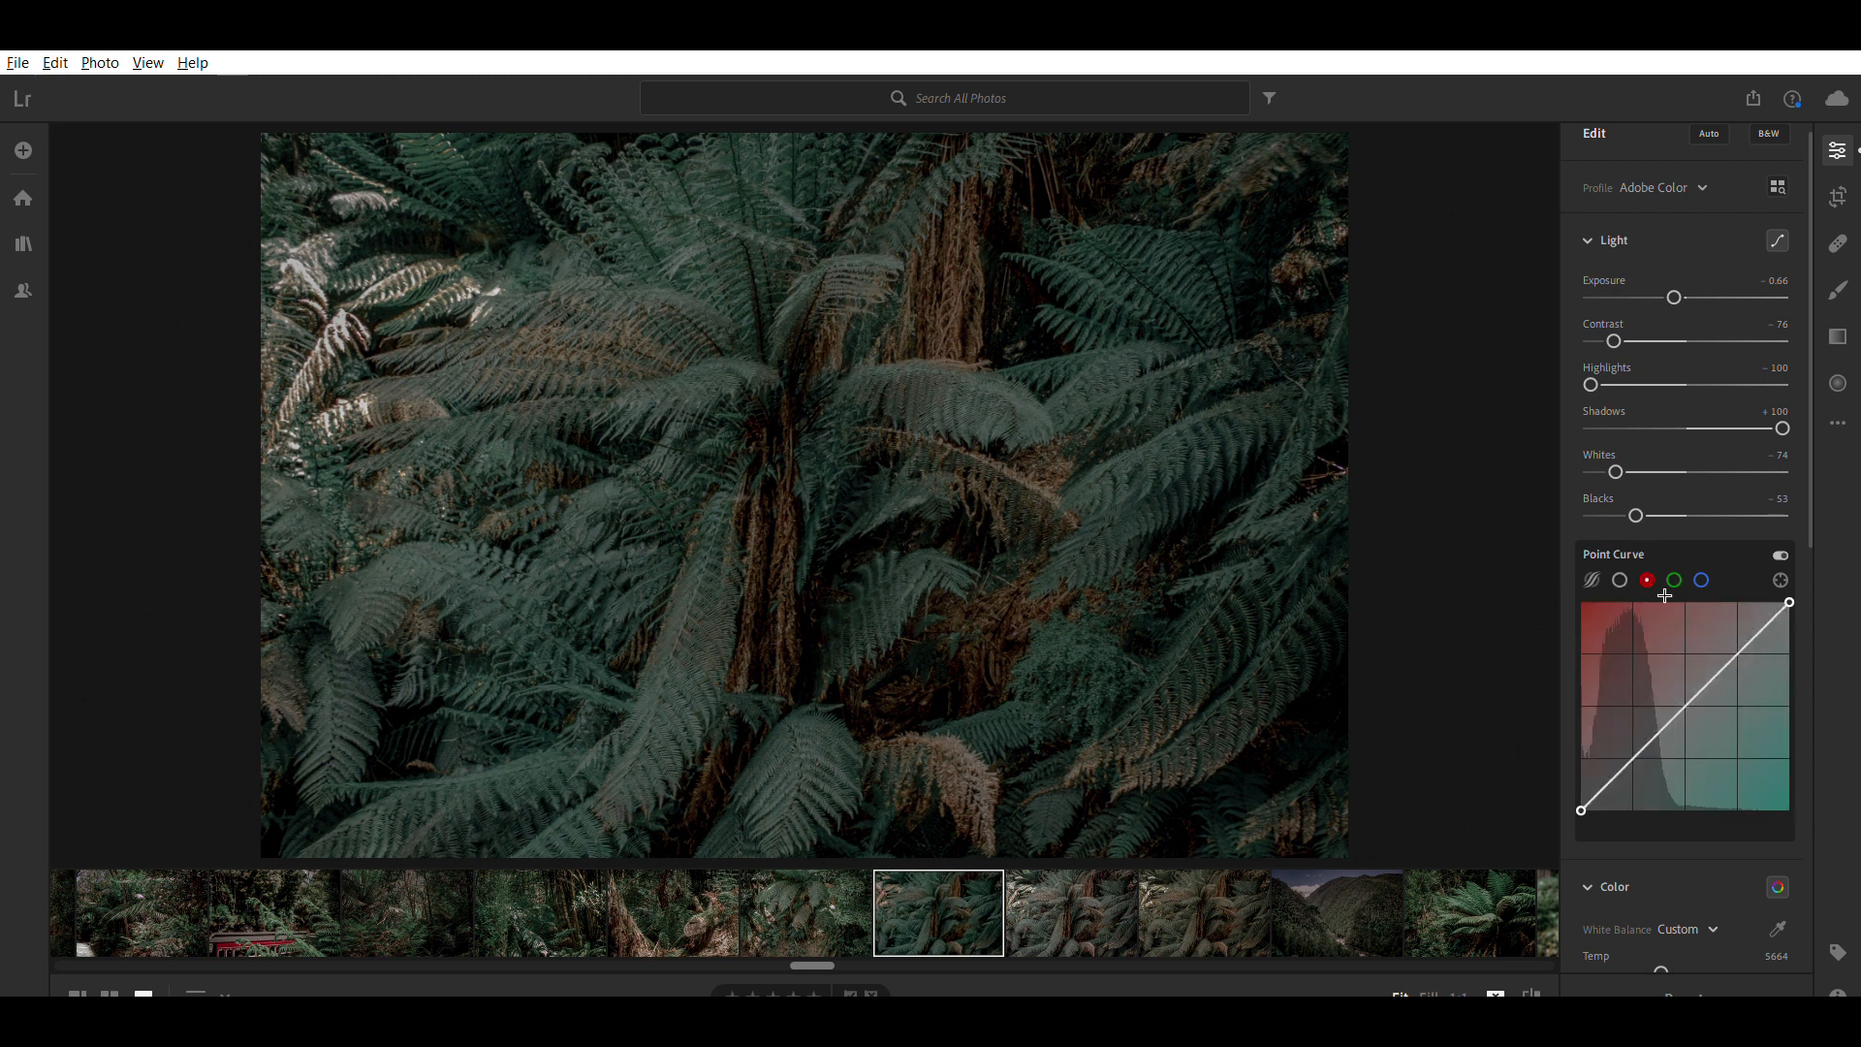
{"action": "left_click", "coordinate": [1615, 779]}
{"action": "left_click_drag", "start_coordinate": [1617, 757], "coordinate": [1615, 755]}
{"action": "left_click", "coordinate": [1668, 719]}
{"action": "left_click", "coordinate": [1734, 654]}
{"action": "left_click_drag", "start_coordinate": [1616, 750], "coordinate": [1615, 750]}
- Shape the green point curve by placing a shadow point slightly below the diagonal and raising a midtone point
{"action": "left_click", "coordinate": [1674, 580]}
{"action": "left_click_drag", "start_coordinate": [1613, 766], "coordinate": [1621, 748]}
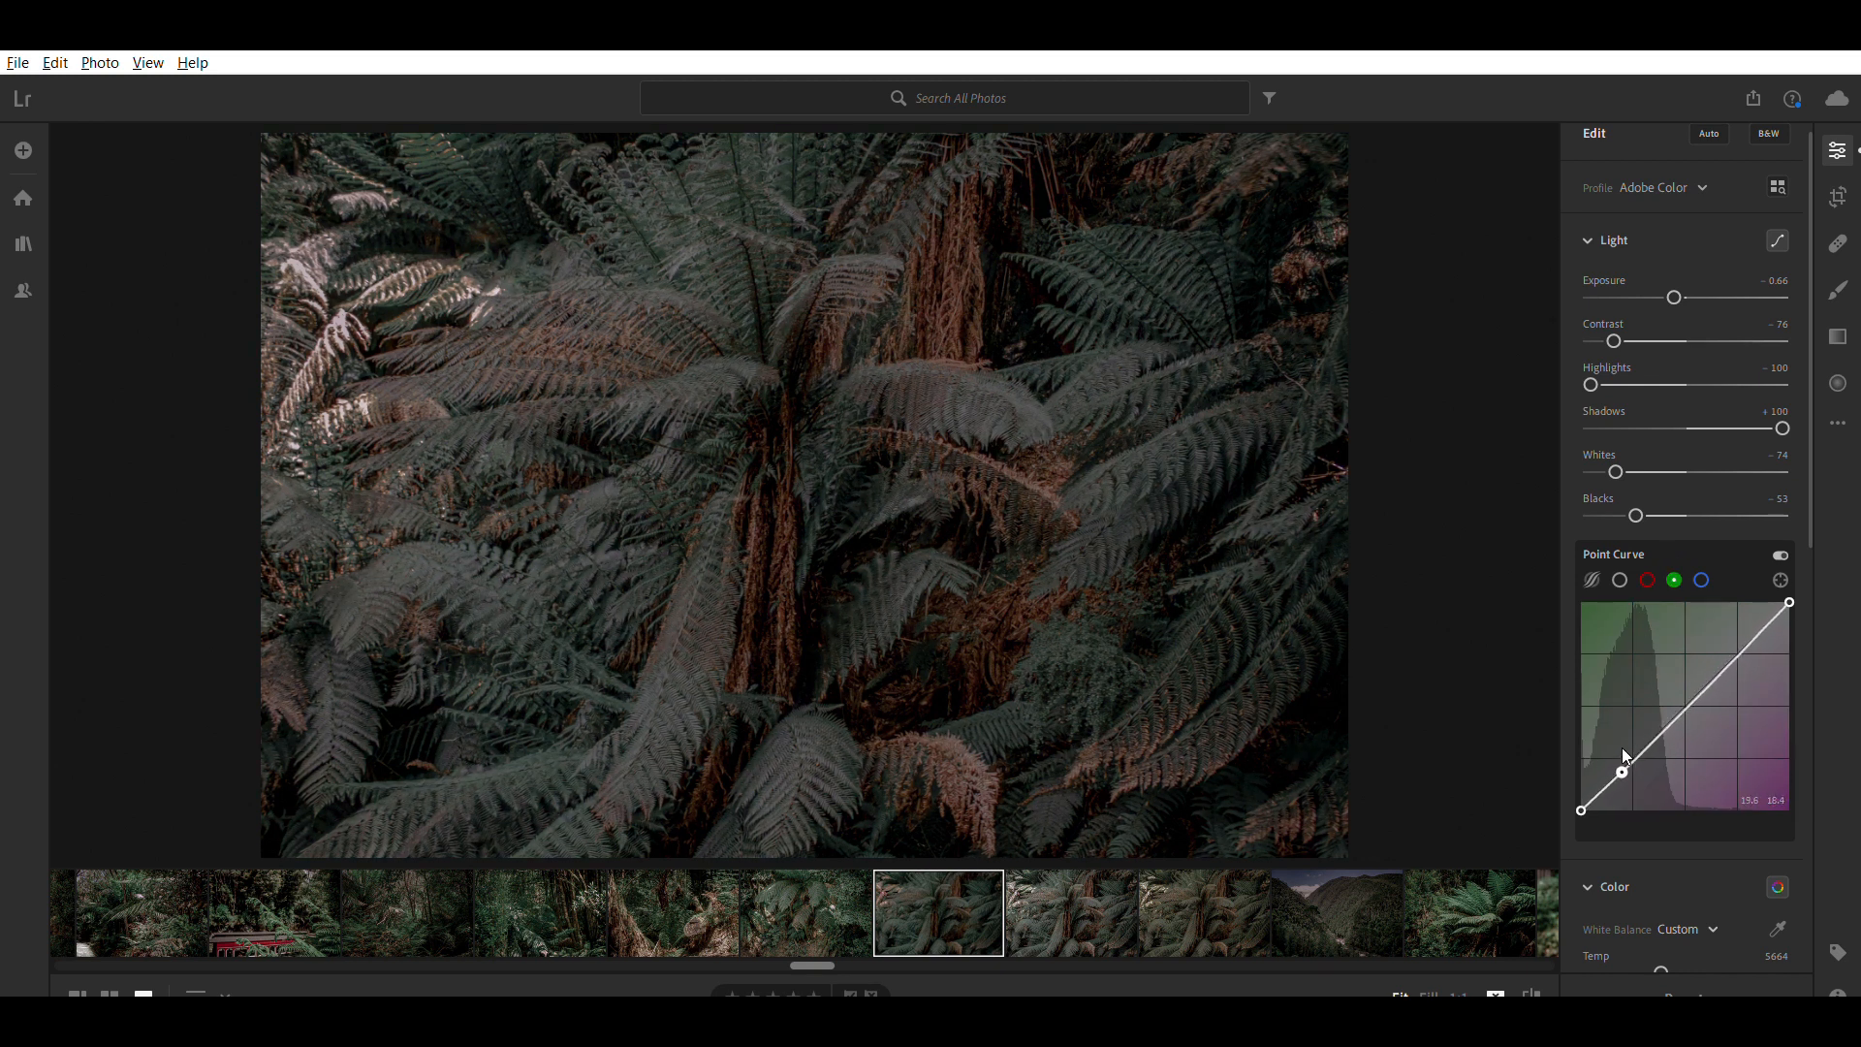
{"action": "left_click", "coordinate": [1679, 712]}
{"action": "left_click_drag", "start_coordinate": [1680, 689], "coordinate": [1679, 683]}
- Shape the blue point curve into a gentle S with a lowered shadow point, a raised midtone point and a highlight point near the diagonal
{"action": "left_click", "coordinate": [1701, 580]}
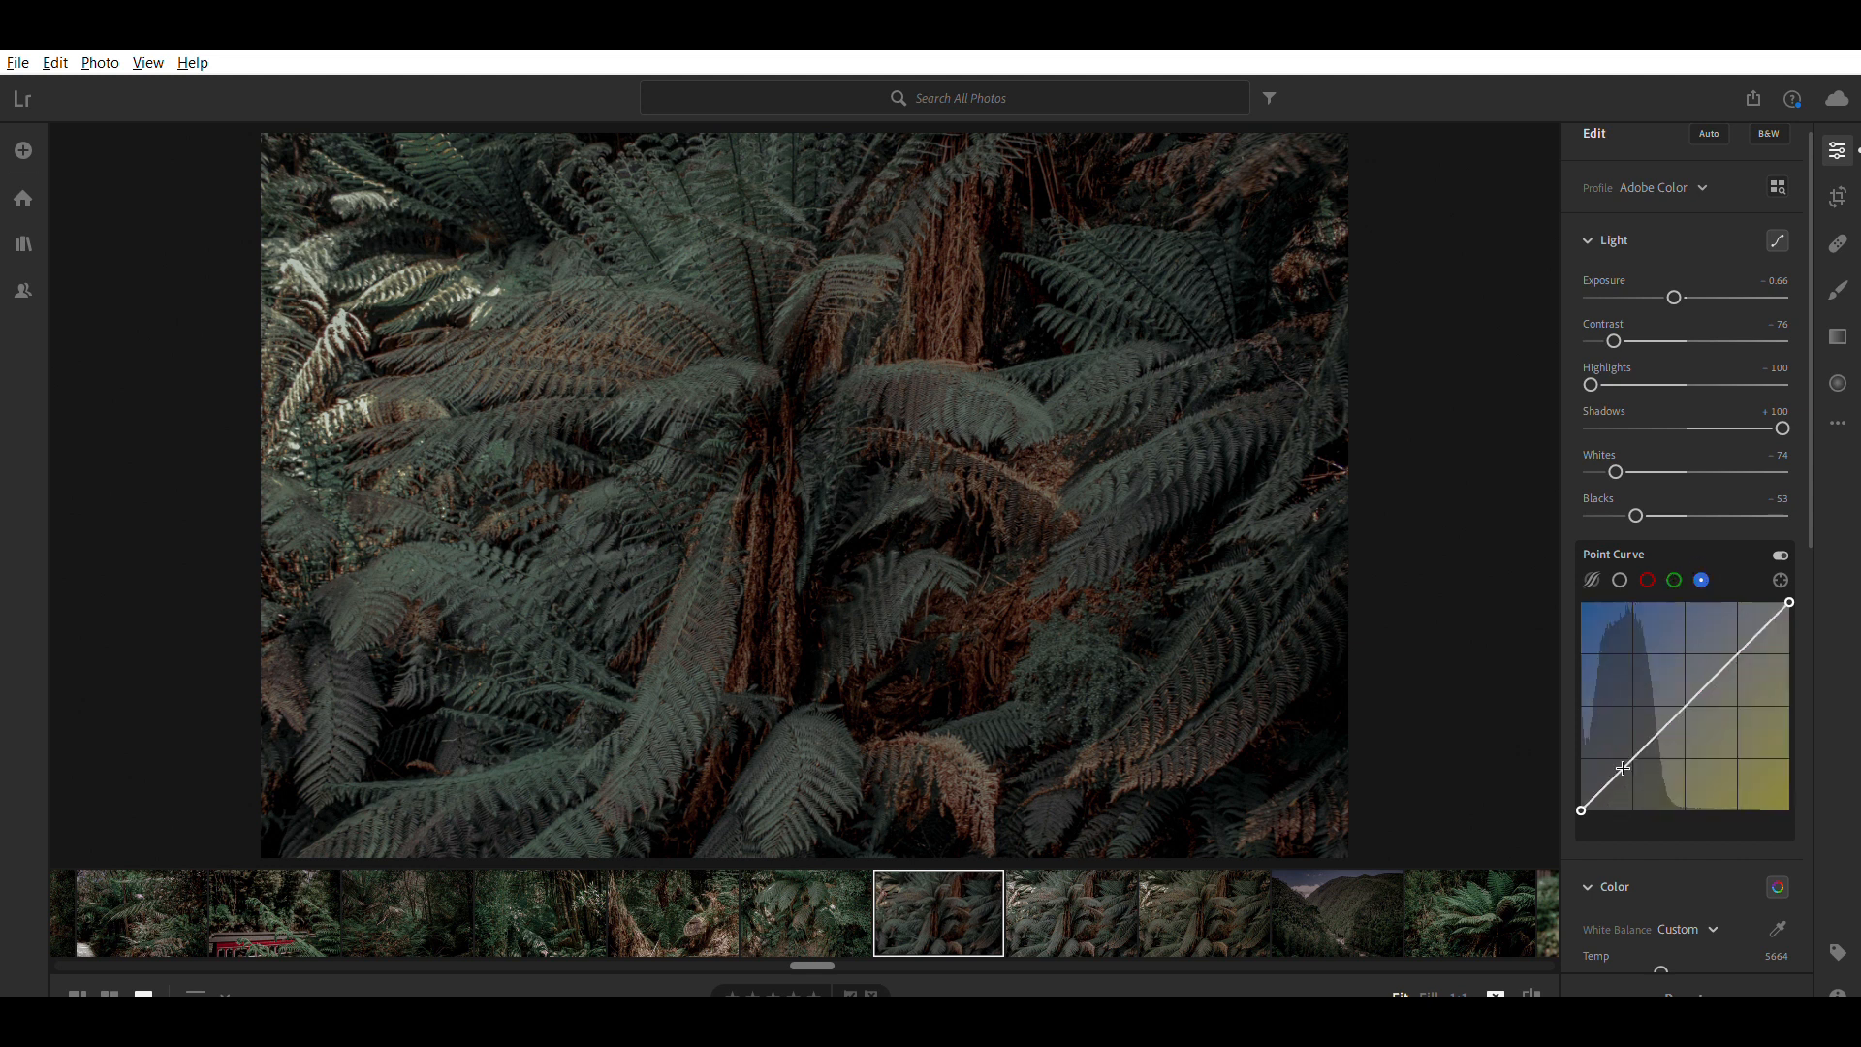
{"action": "left_click_drag", "start_coordinate": [1620, 748], "coordinate": [1622, 747]}
{"action": "left_click", "coordinate": [1665, 727]}
{"action": "left_click_drag", "start_coordinate": [1665, 706], "coordinate": [1665, 697]}
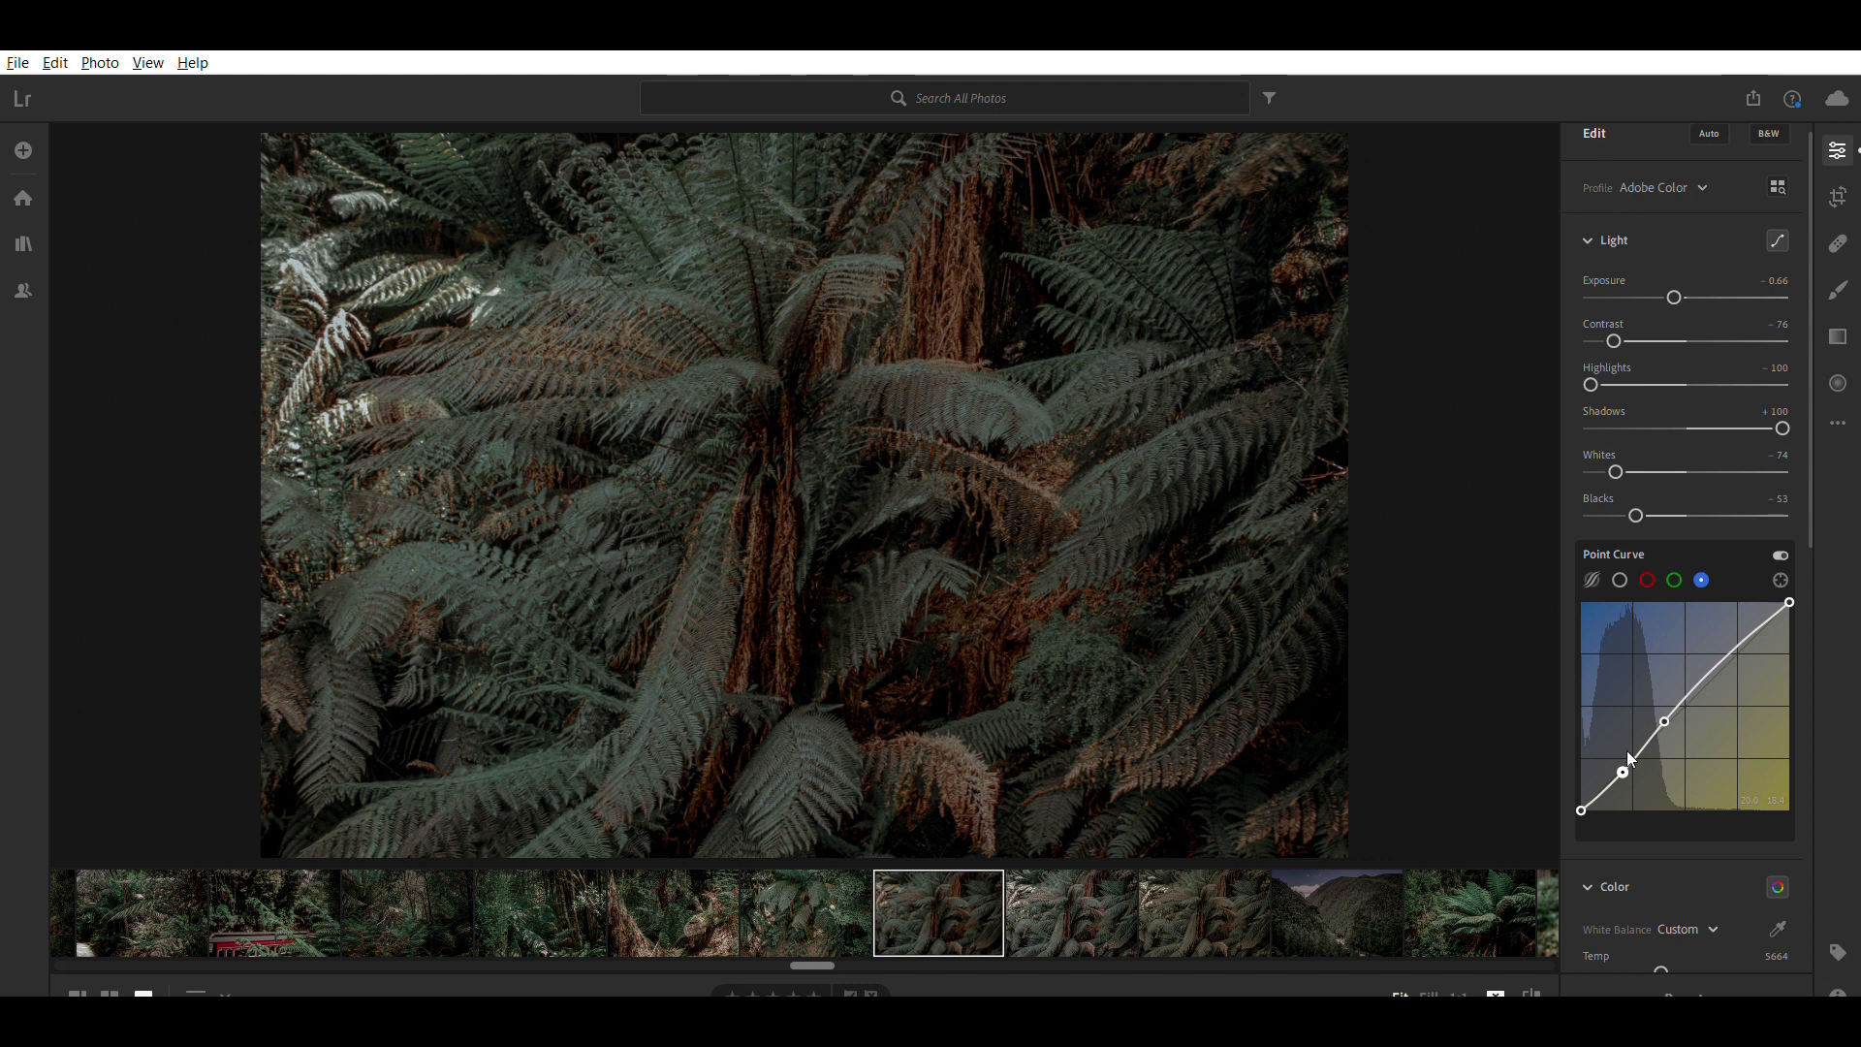
{"action": "left_click_drag", "start_coordinate": [1627, 750], "coordinate": [1620, 748]}
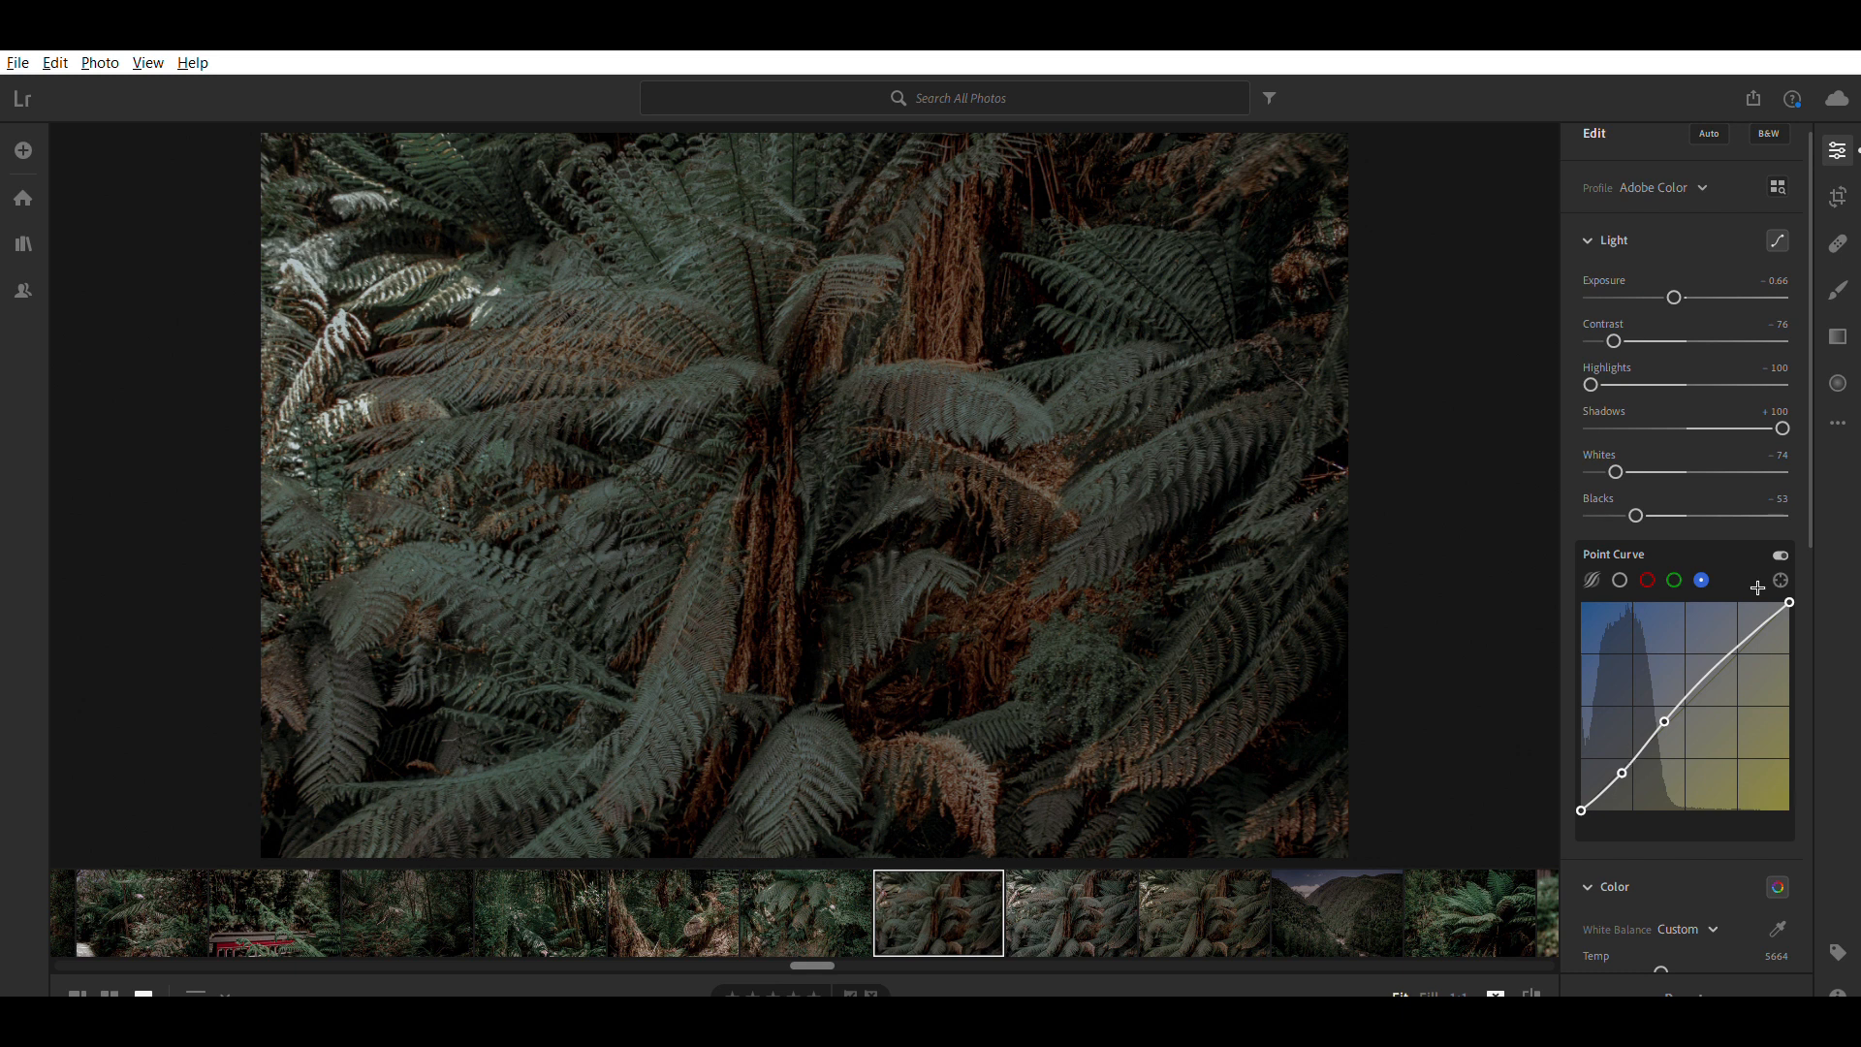
{"action": "left_click_drag", "start_coordinate": [1735, 633], "coordinate": [1737, 636]}
{"action": "left_click_drag", "start_coordinate": [1623, 755], "coordinate": [1624, 758]}
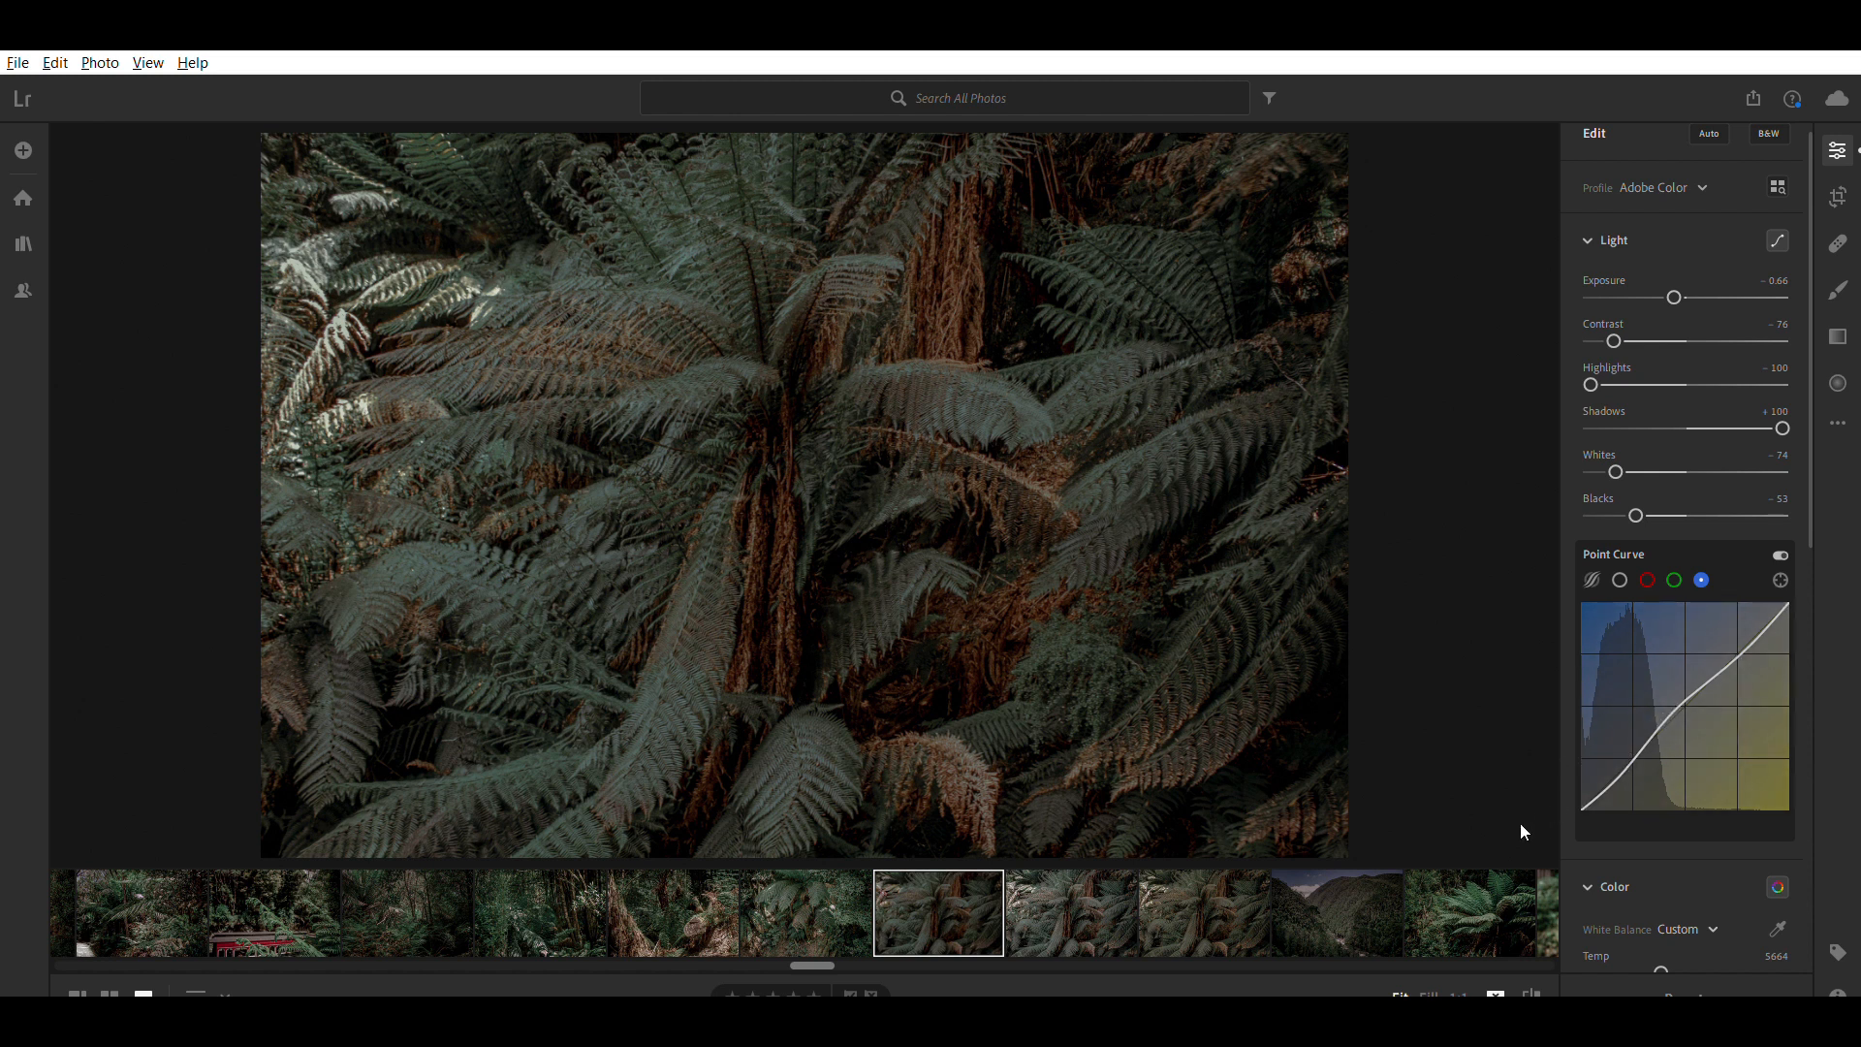
- Compare the edited fern photo with its unedited original twice, ending on the edited version
{"action": "key", "text": "backslash"}
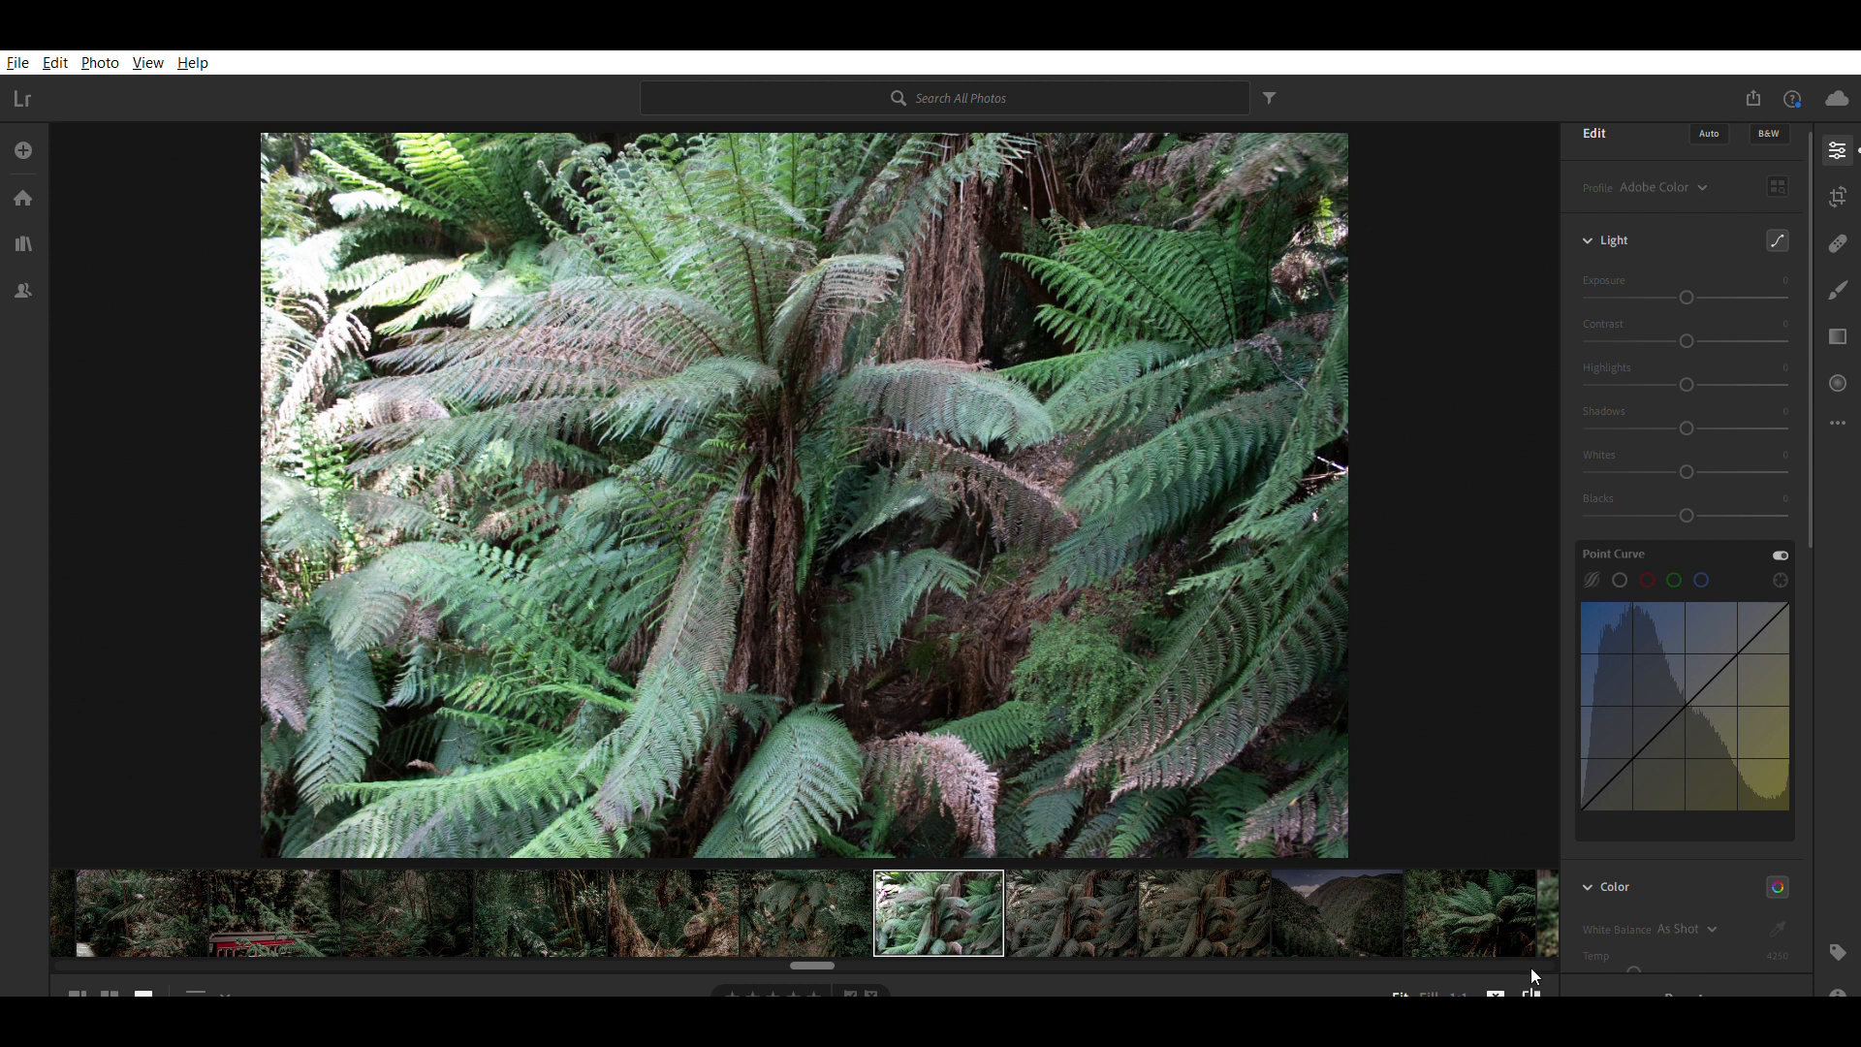
{"action": "key", "text": "backslash"}
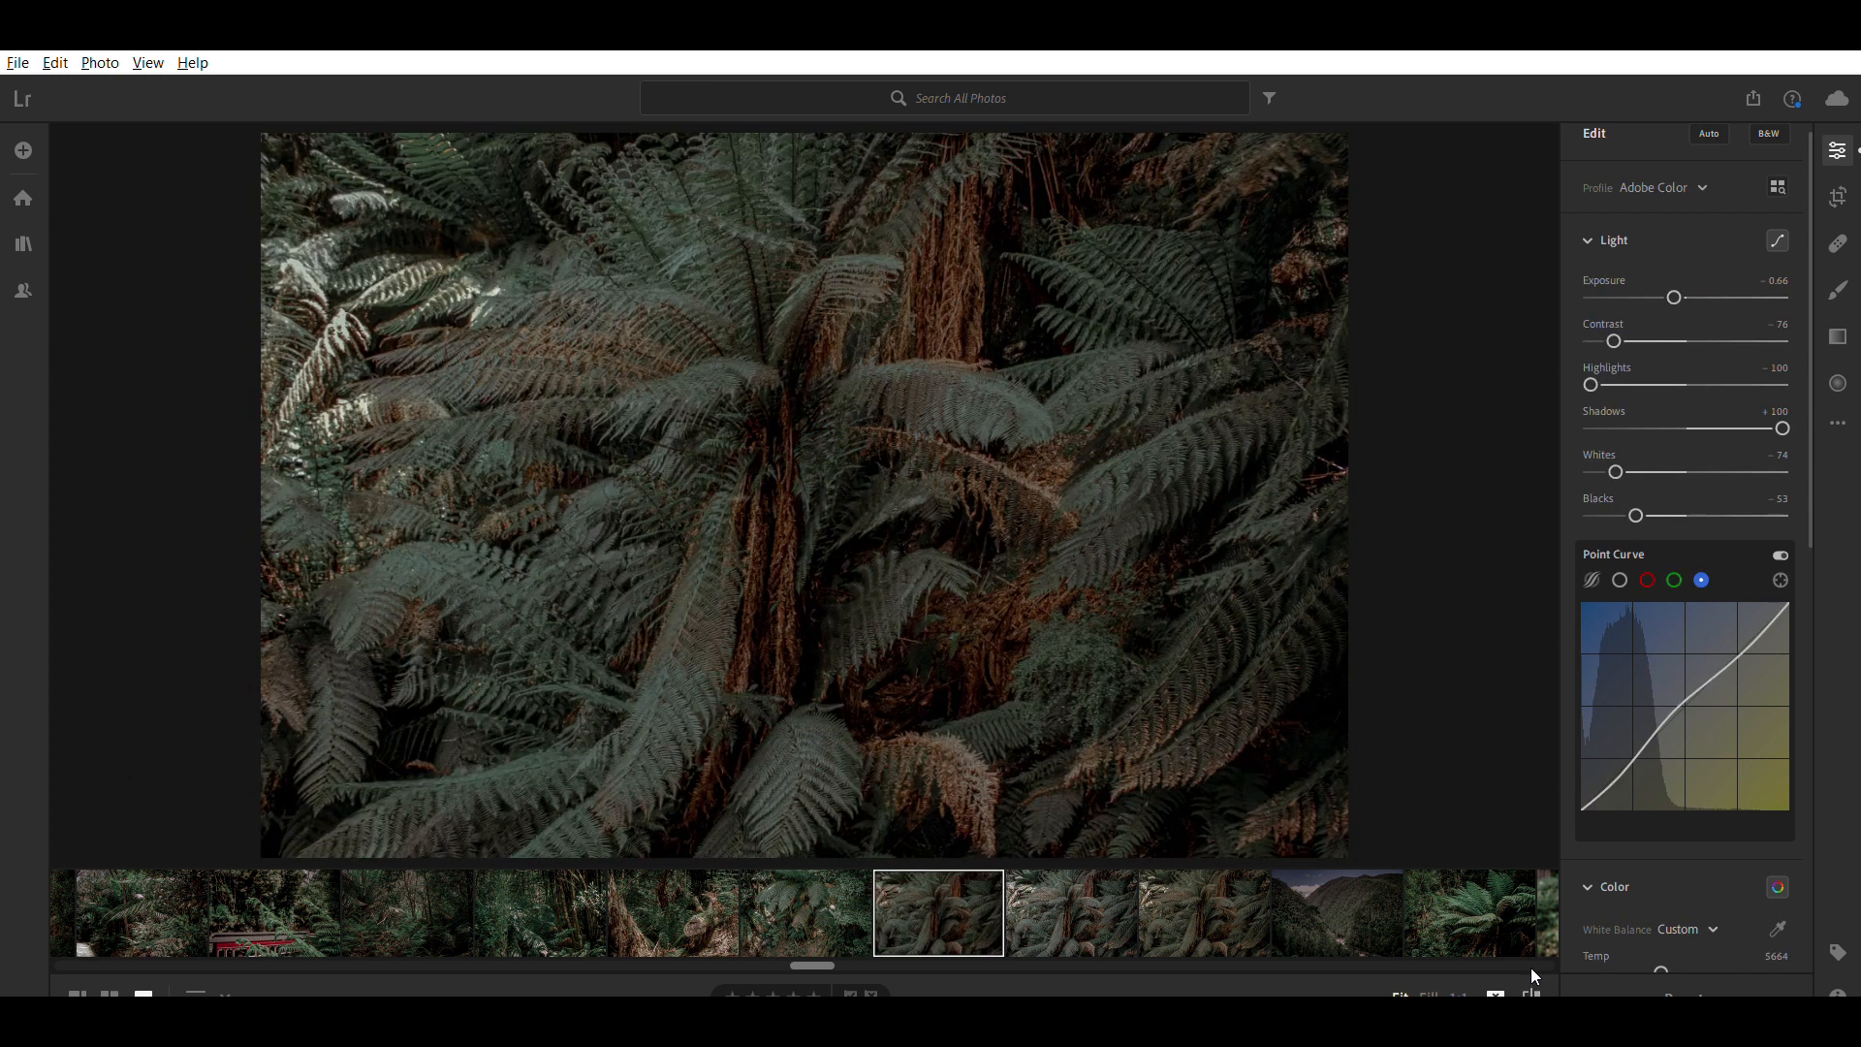
{"action": "key", "text": "backslash"}
{"action": "key", "text": "backslash"}
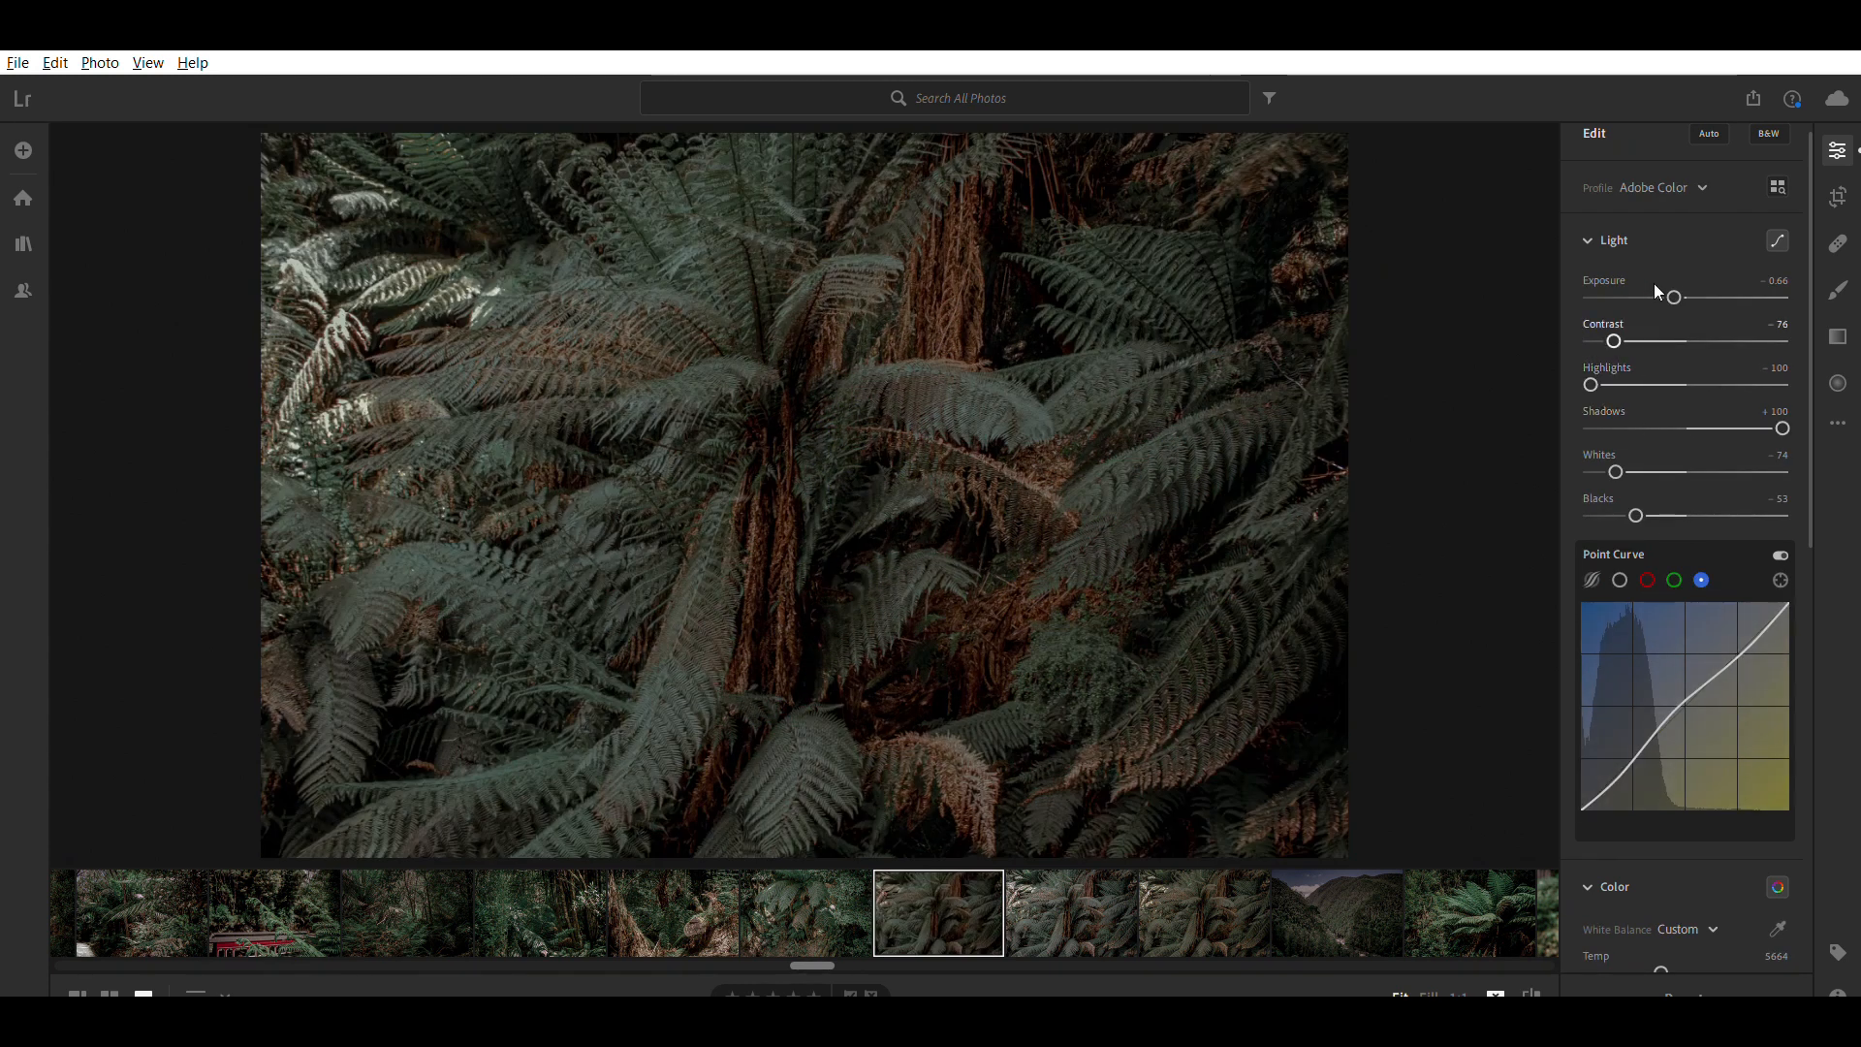
- Refine the photo's tones by setting Whites to -100 and Blacks to -50
{"action": "left_click_drag", "start_coordinate": [1669, 270], "coordinate": [1673, 272]}
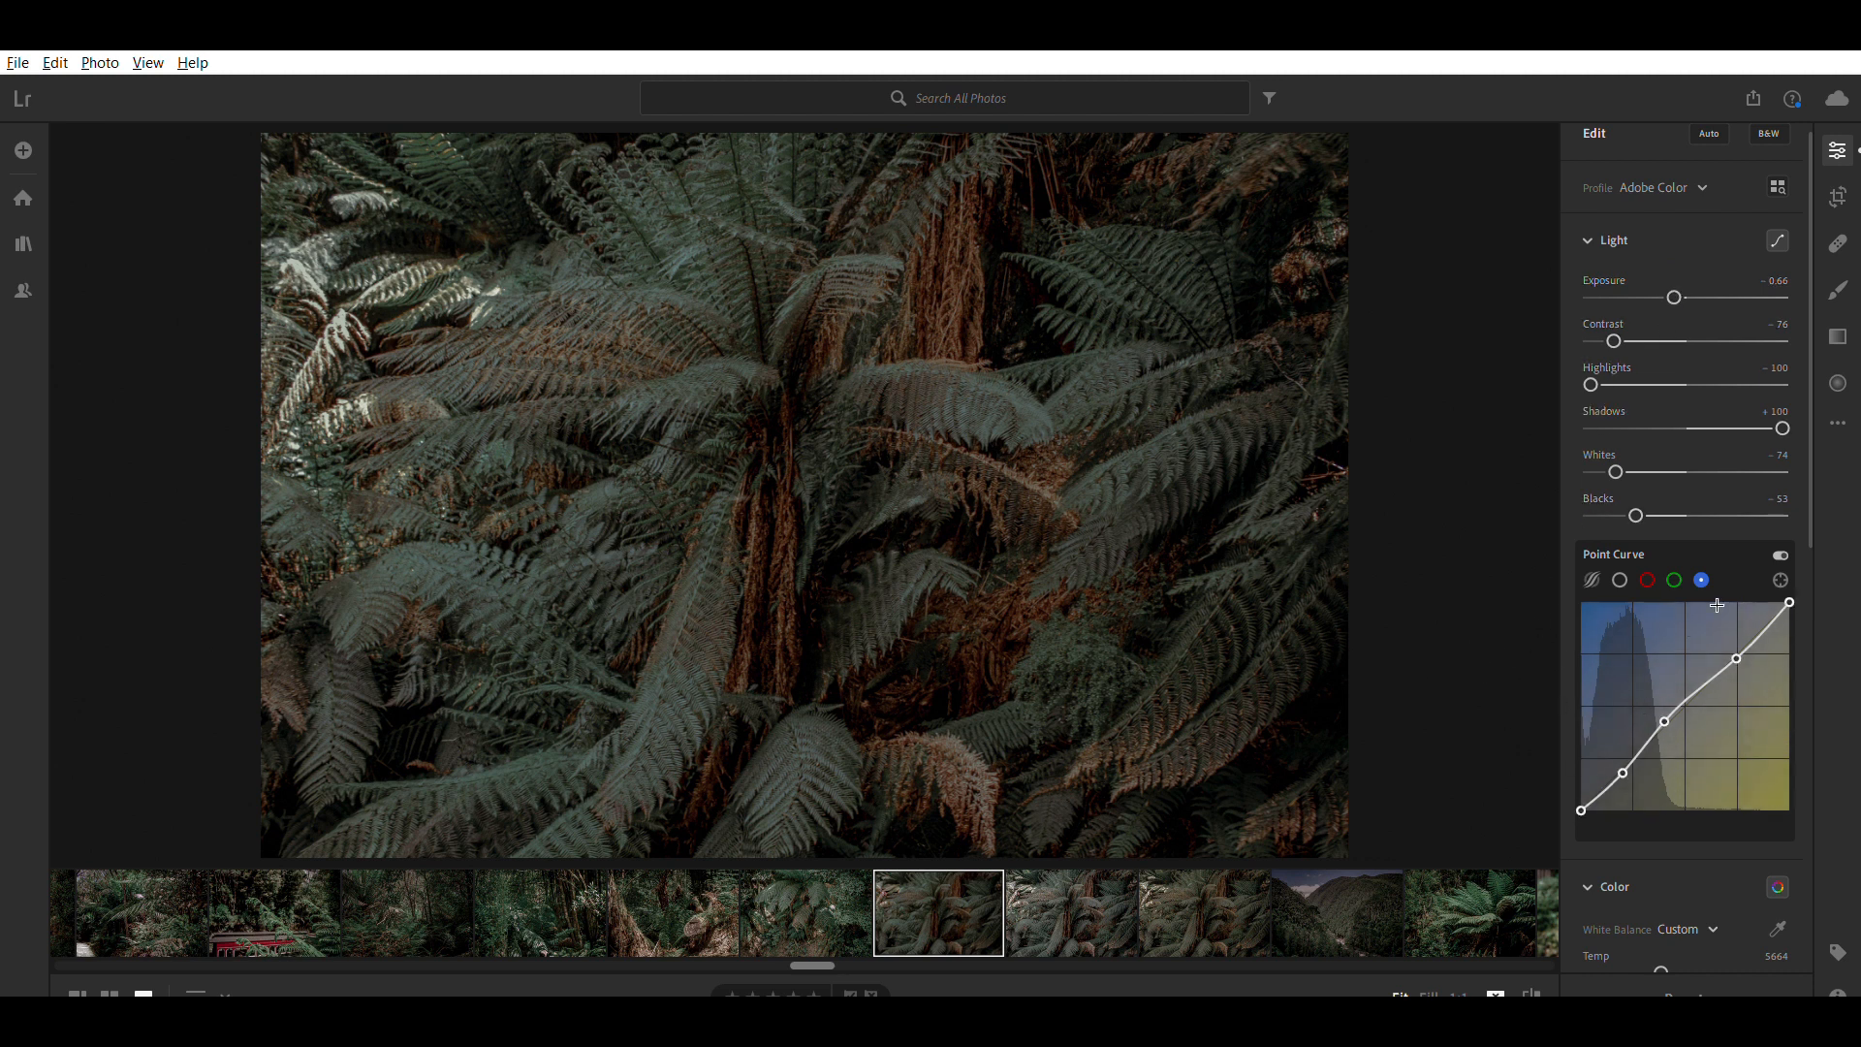
{"action": "left_click_drag", "start_coordinate": [1613, 454], "coordinate": [1562, 452]}
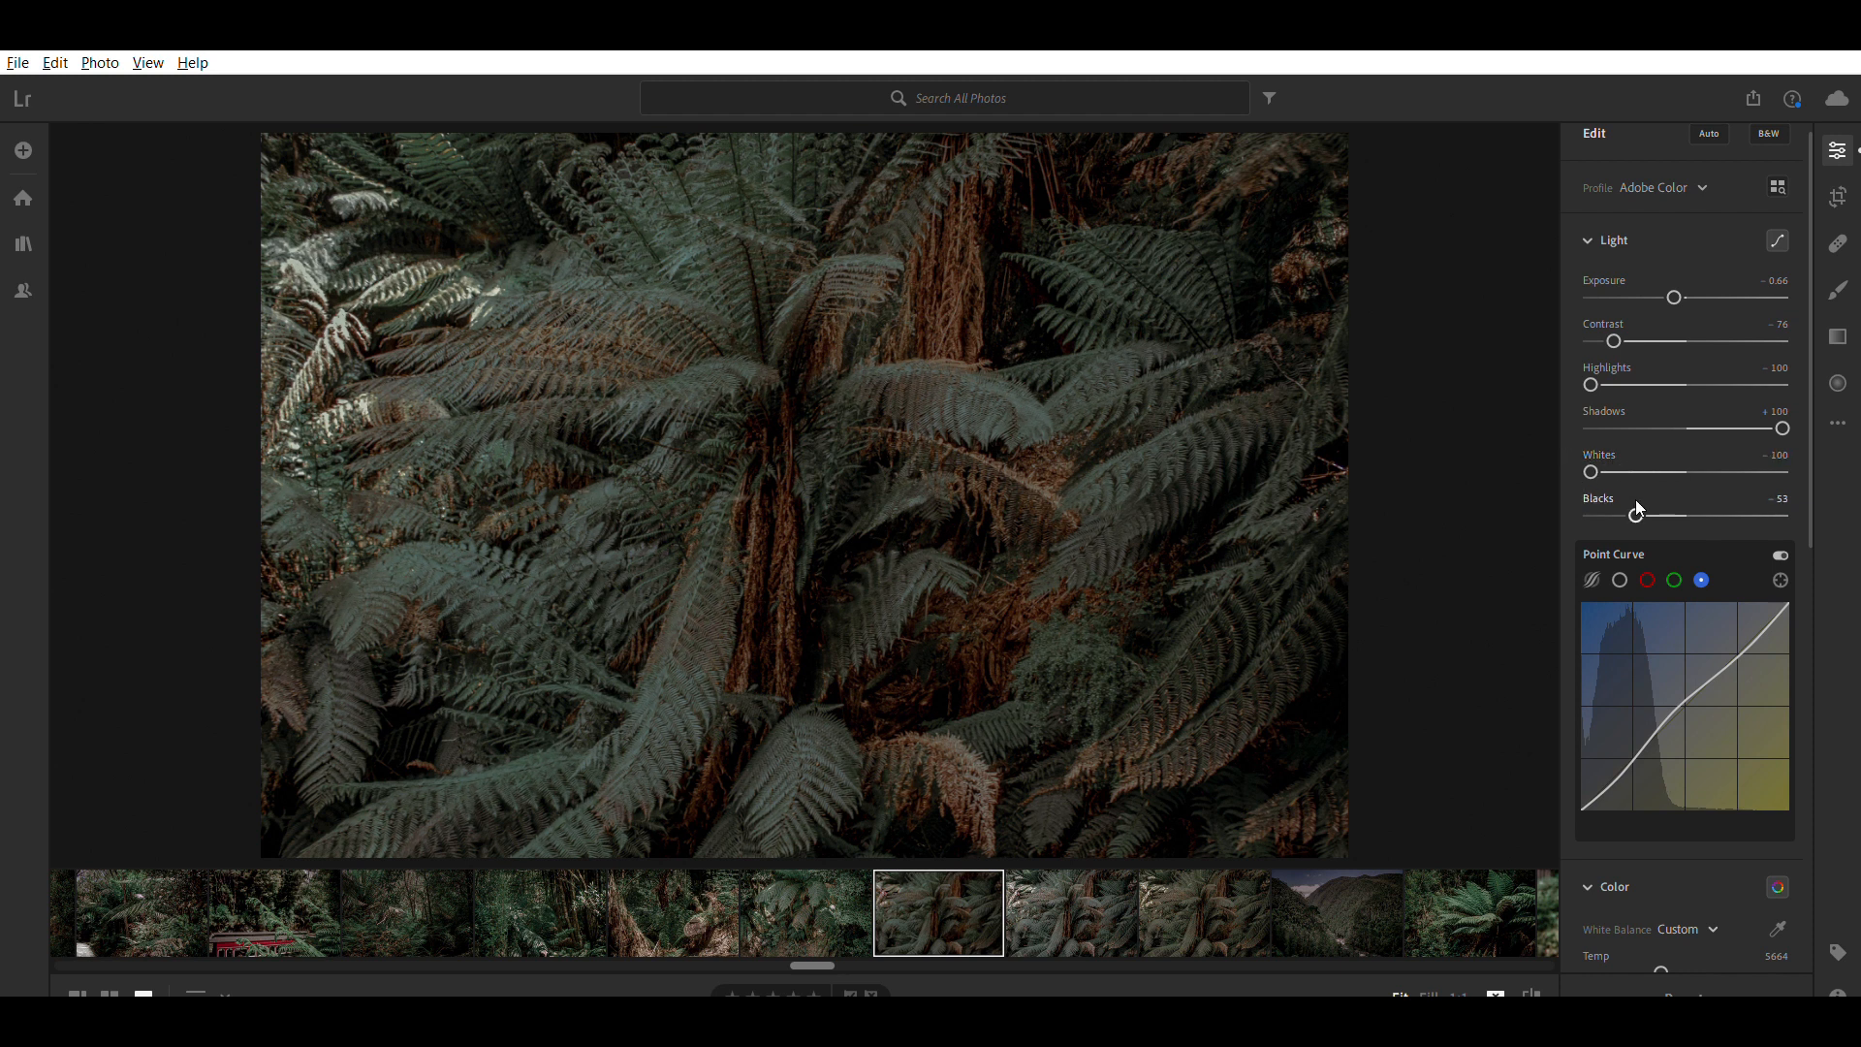
{"action": "left_click_drag", "start_coordinate": [1637, 494], "coordinate": [1641, 495]}
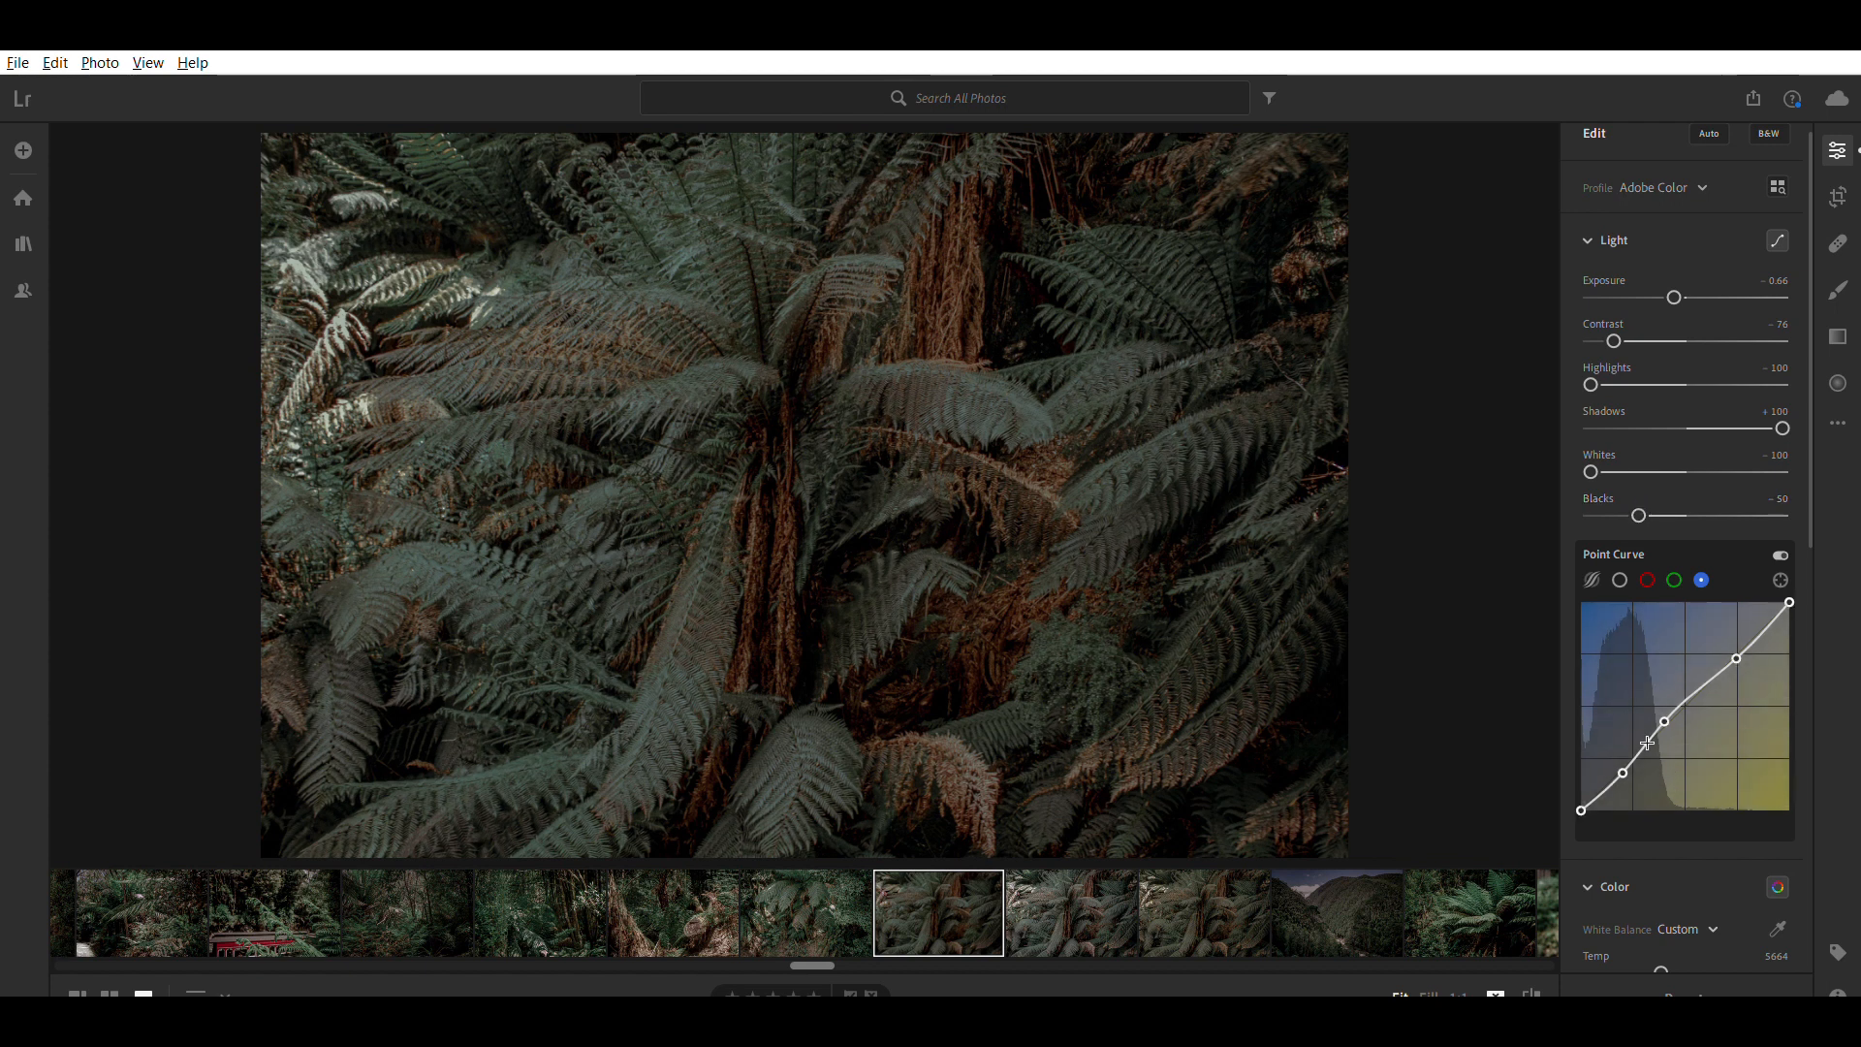
{"action": "scroll", "coordinate": [1663, 718], "scroll_direction": "down", "scroll_amount": 5}
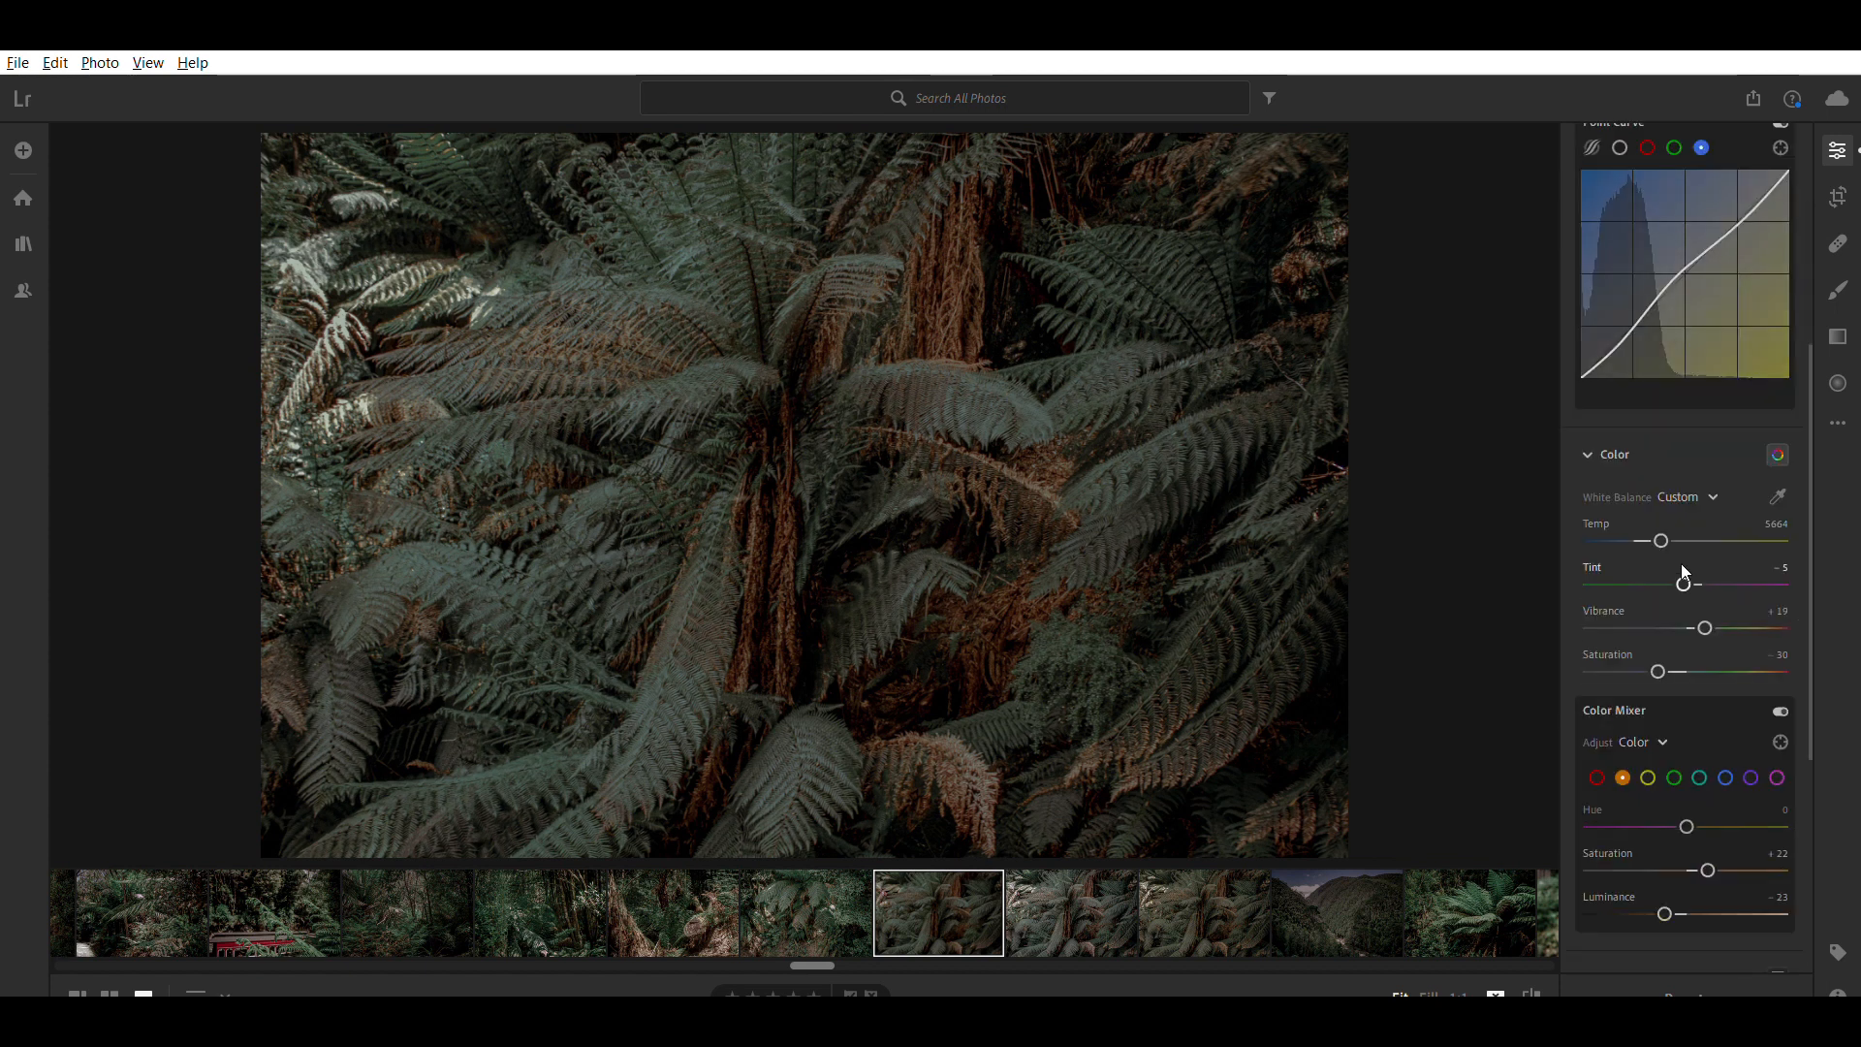